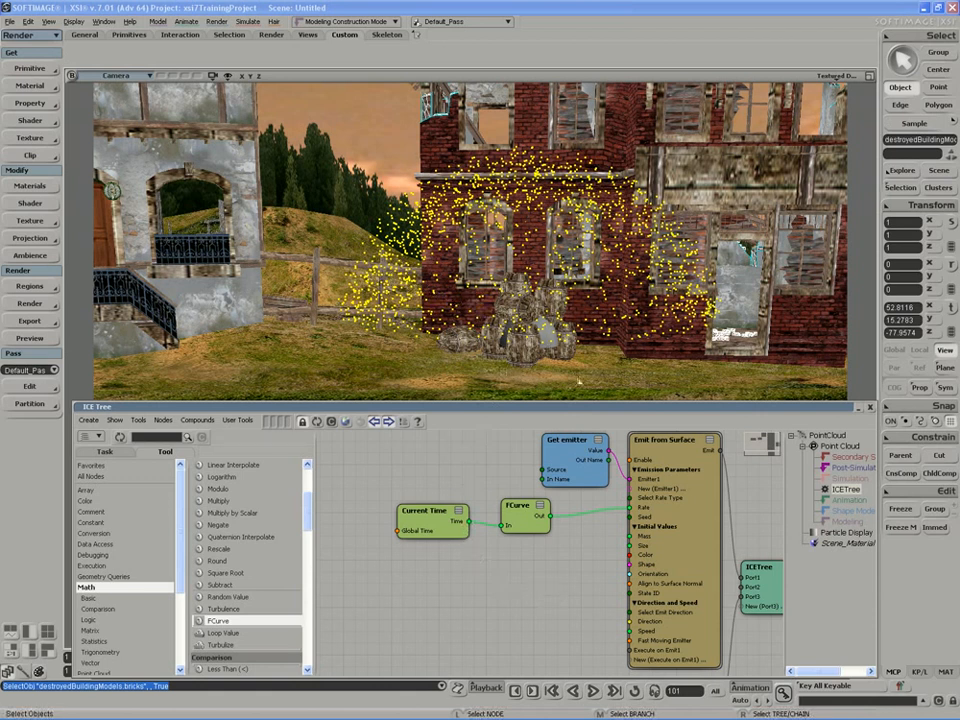
Step: Find the Set Data node by searching for "set data" and add it to the ICE tree below the FCurve node
middle_drag(526, 326, 518, 348)
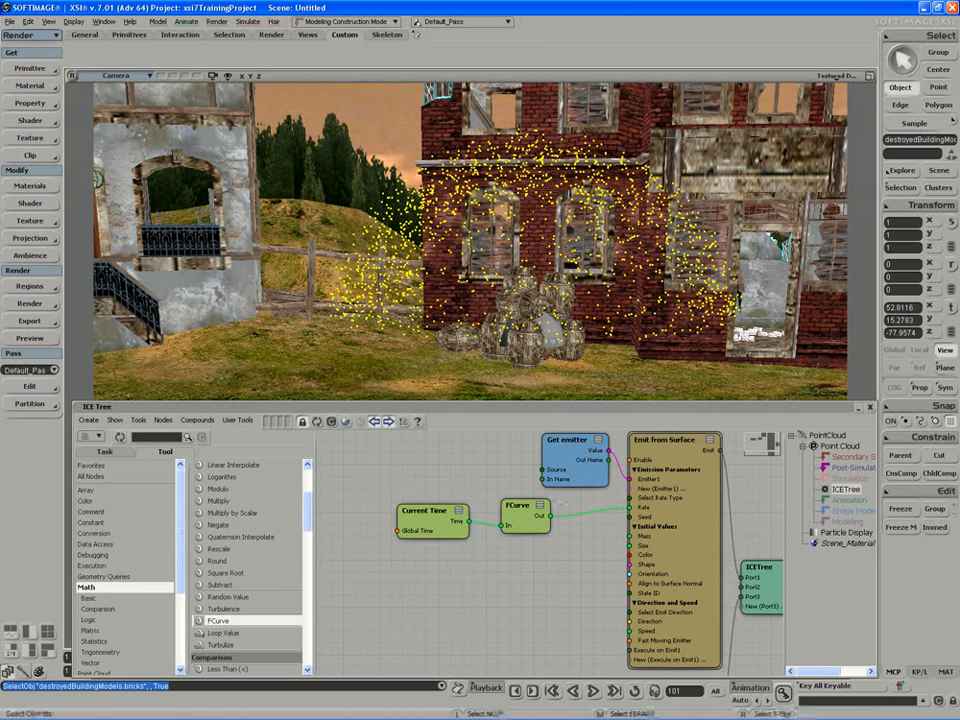
middle_drag(510, 606, 505, 600)
click(162, 420)
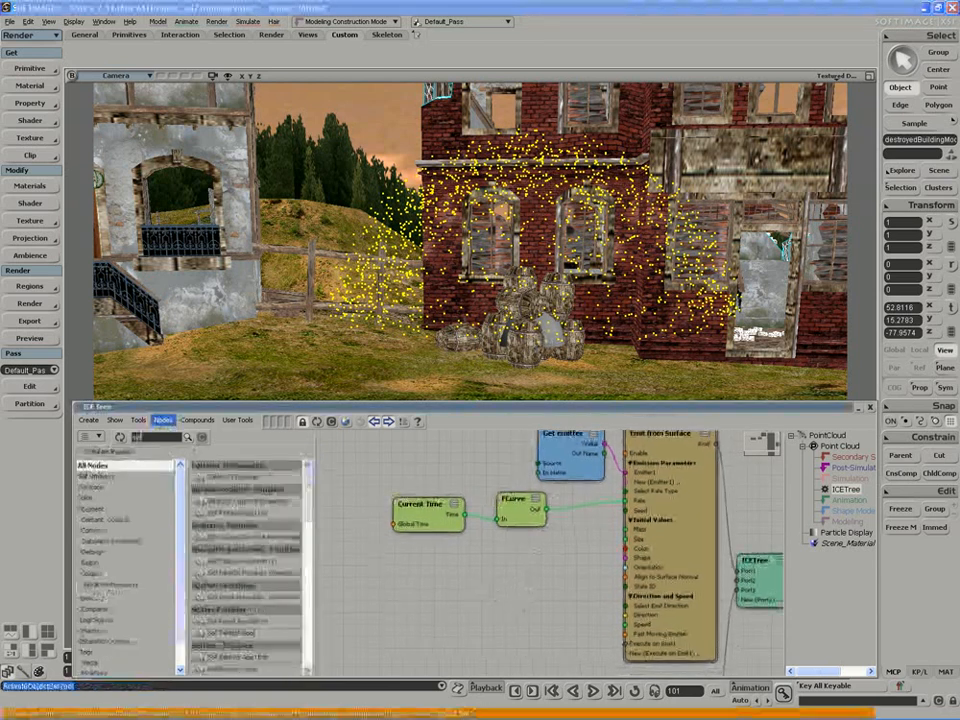
text(set dat)
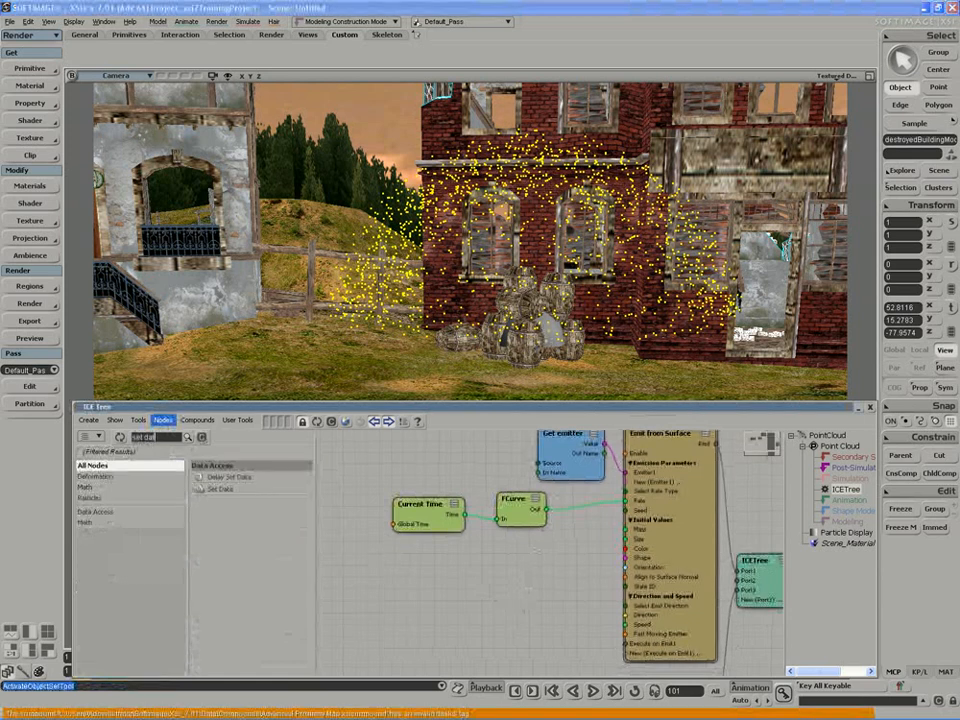
text(a)
drag(220, 488, 535, 601)
scroll(537, 598, up, 1)
Step: Set the Set Data reference to self.born and connect its Execute output to Execute on Emit1 of Emit from Surface
double_click(548, 601)
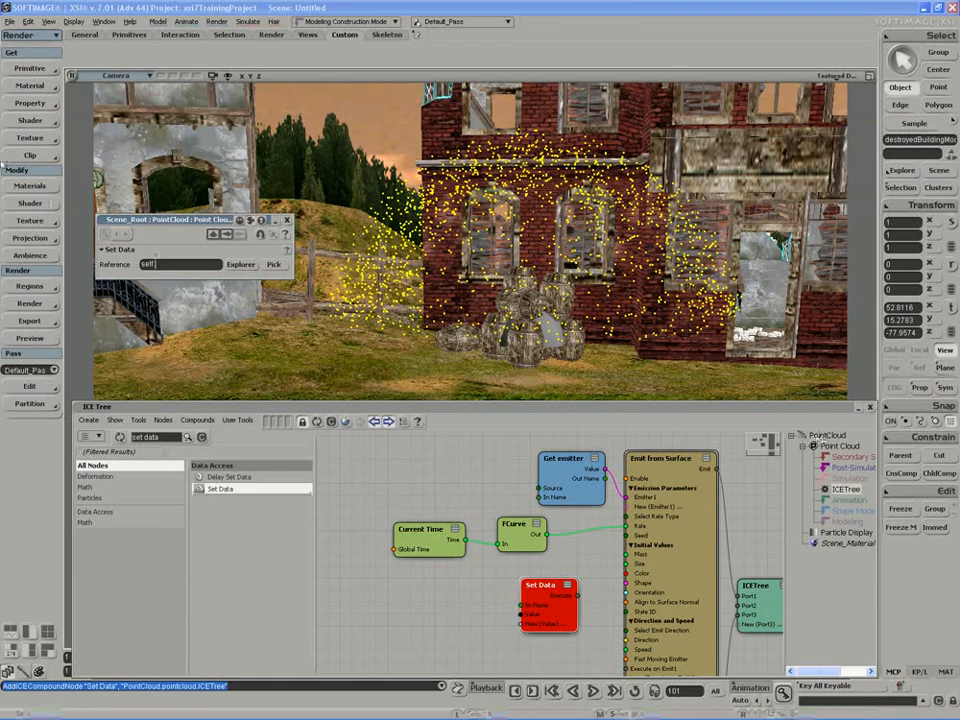
text(.bim)
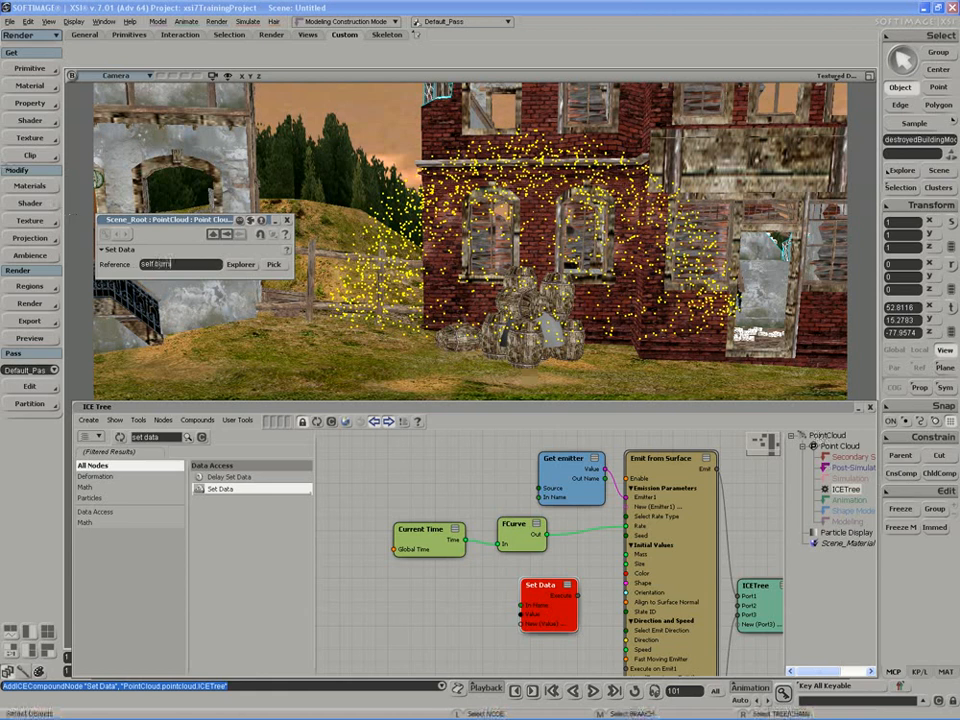
key(Return)
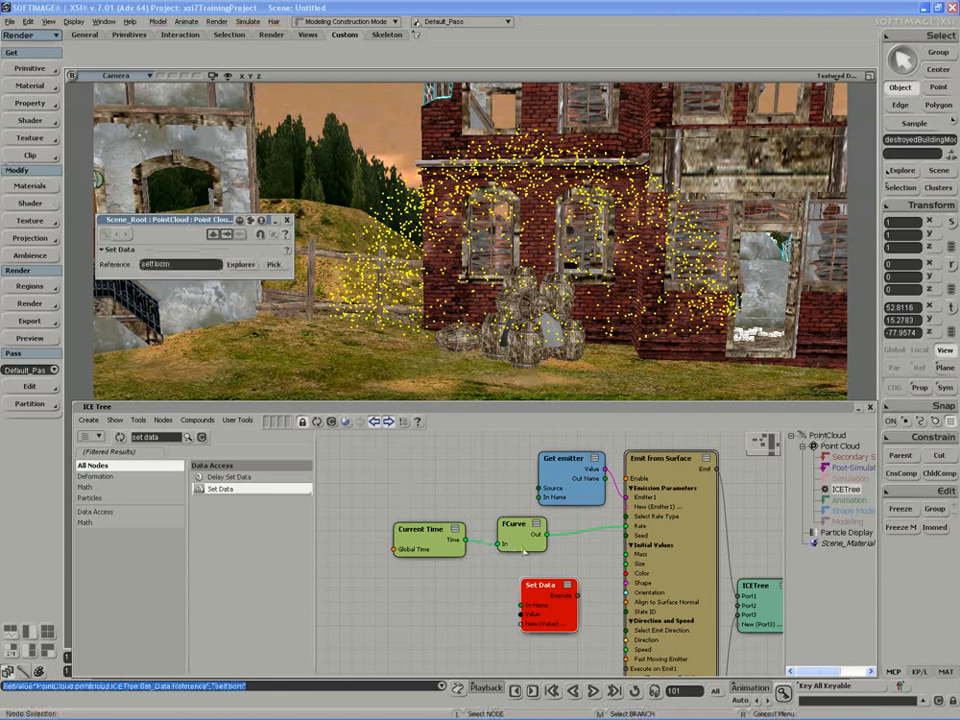
drag(595, 621, 627, 627)
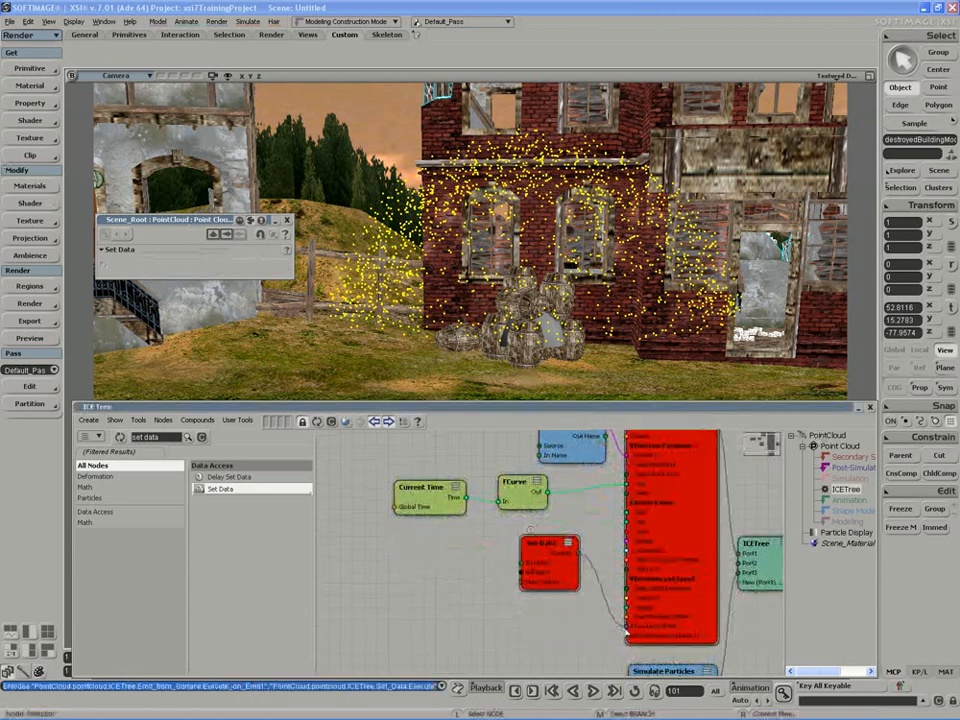
Step: Move the ICE Tree window clear of the timeline and return the scene to frame 1
drag(543, 574, 496, 588)
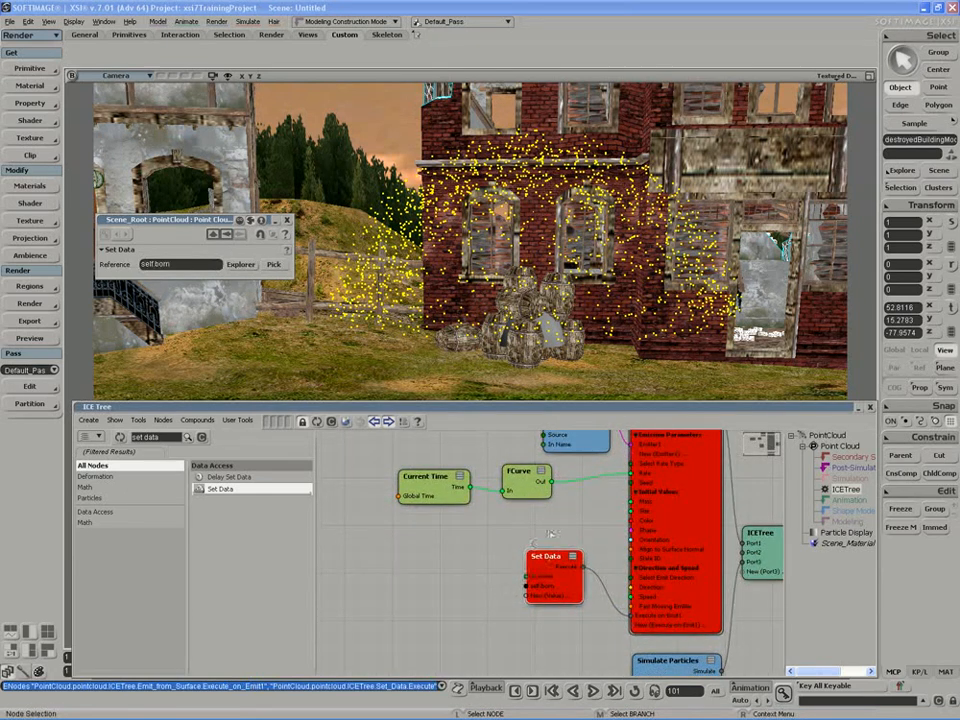
drag(533, 409, 538, 398)
drag(547, 560, 540, 555)
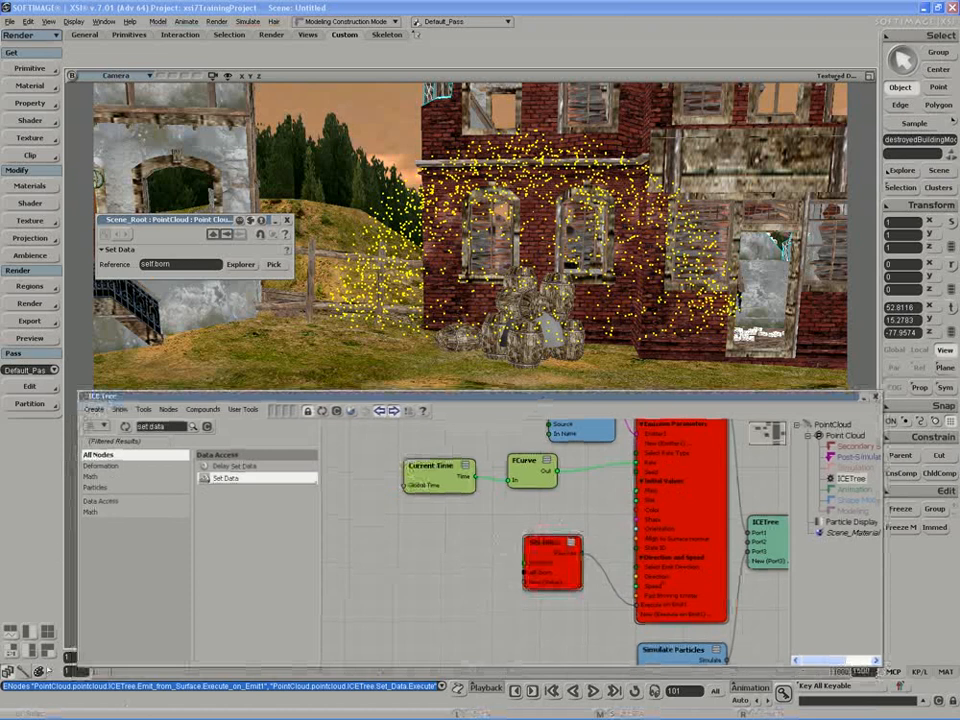
drag(480, 397, 525, 381)
click(102, 662)
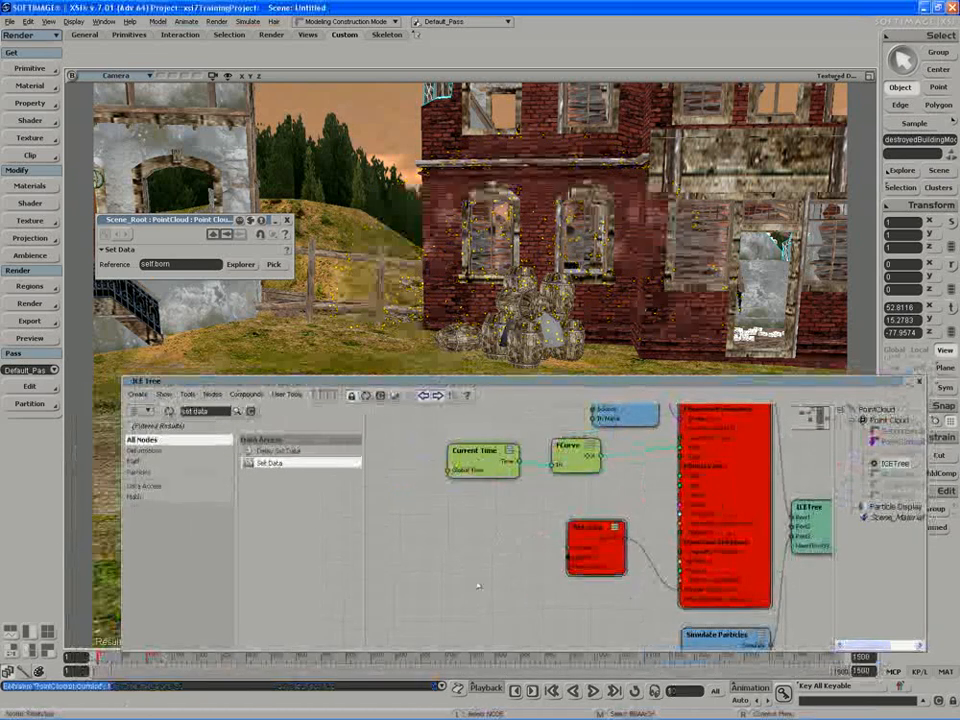
drag(723, 454, 692, 530)
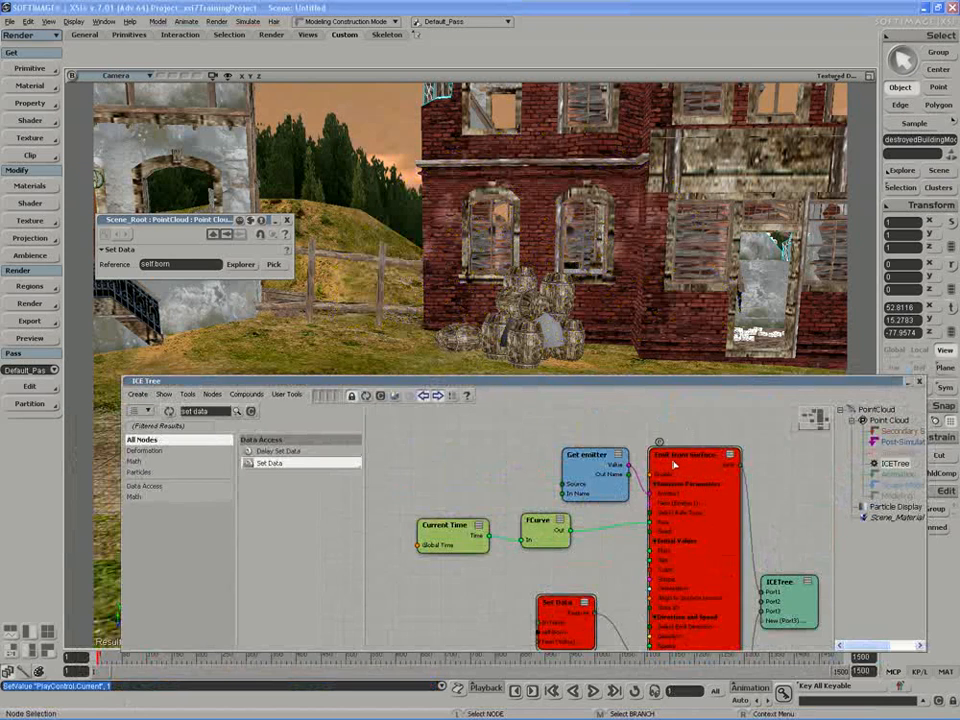
drag(475, 381, 498, 313)
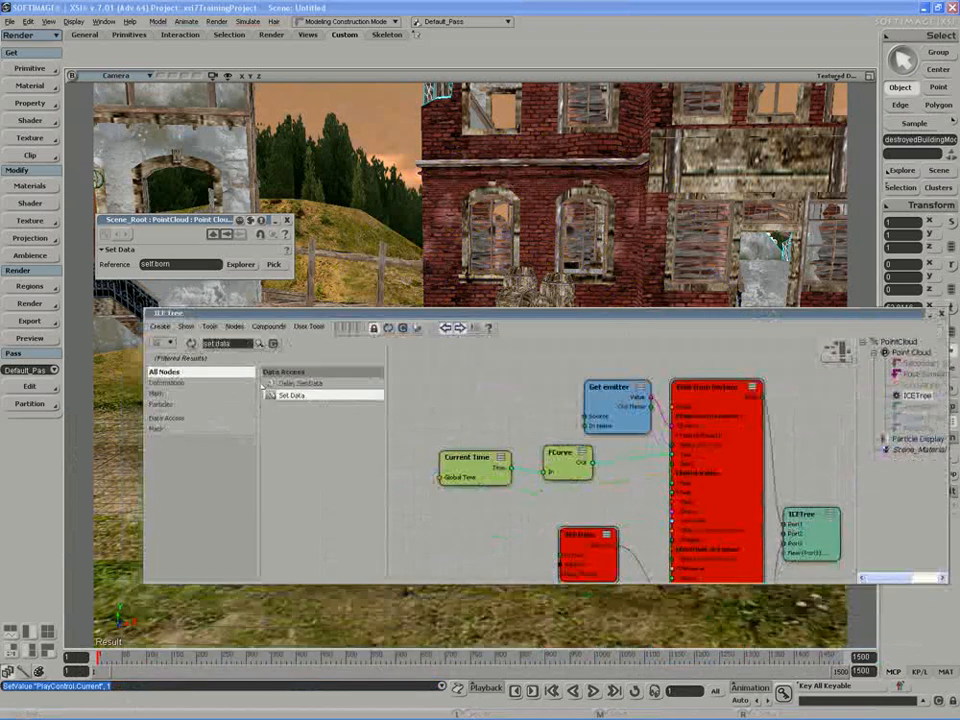
Step: Search for "current", add a second Current Time node, and connect its Time output to the self.born input of Set Data
click(236, 346)
text(curr)
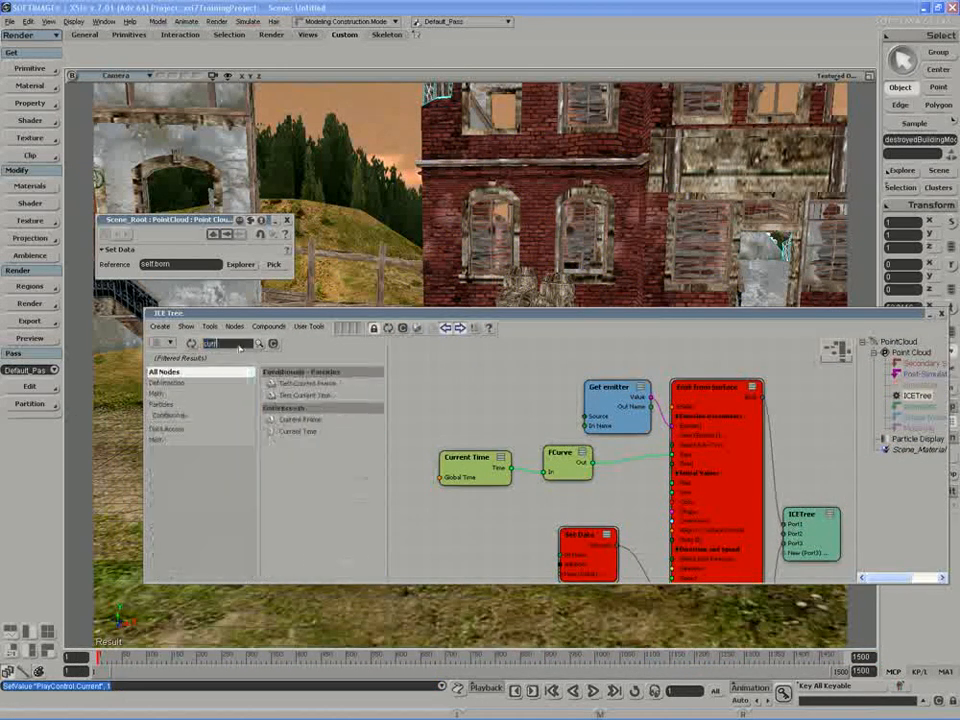
text(ent)
drag(297, 431, 568, 565)
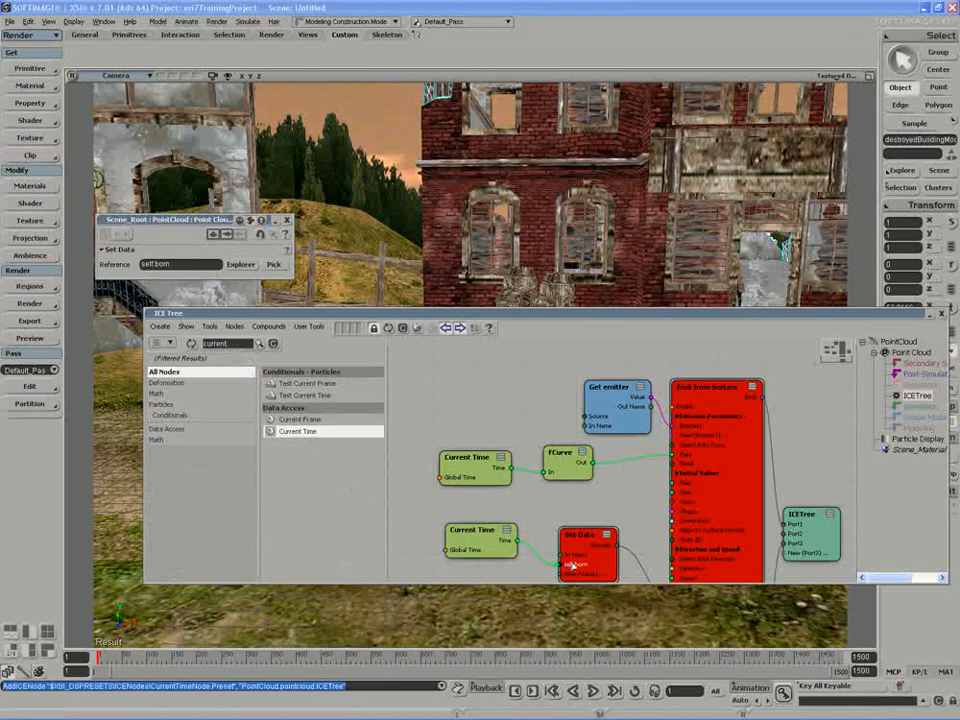
Step: Add the comment "birth time of our particle explosion. Use to modulate size and alpha" to the Current Time node feeding Set Data
middle_drag(532, 552, 527, 486)
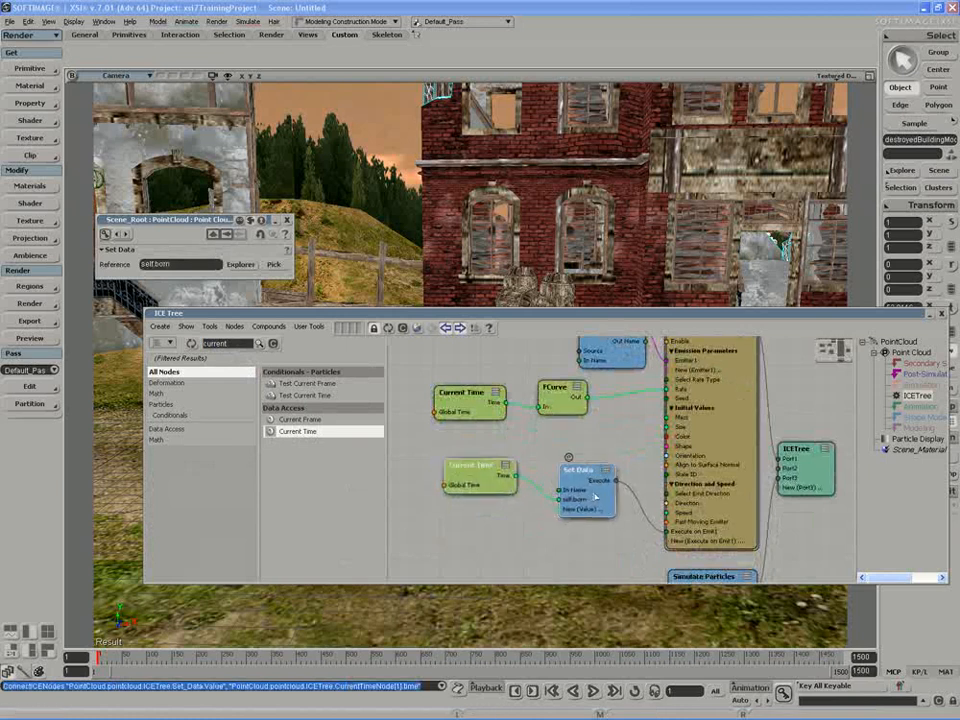
right_click(481, 485)
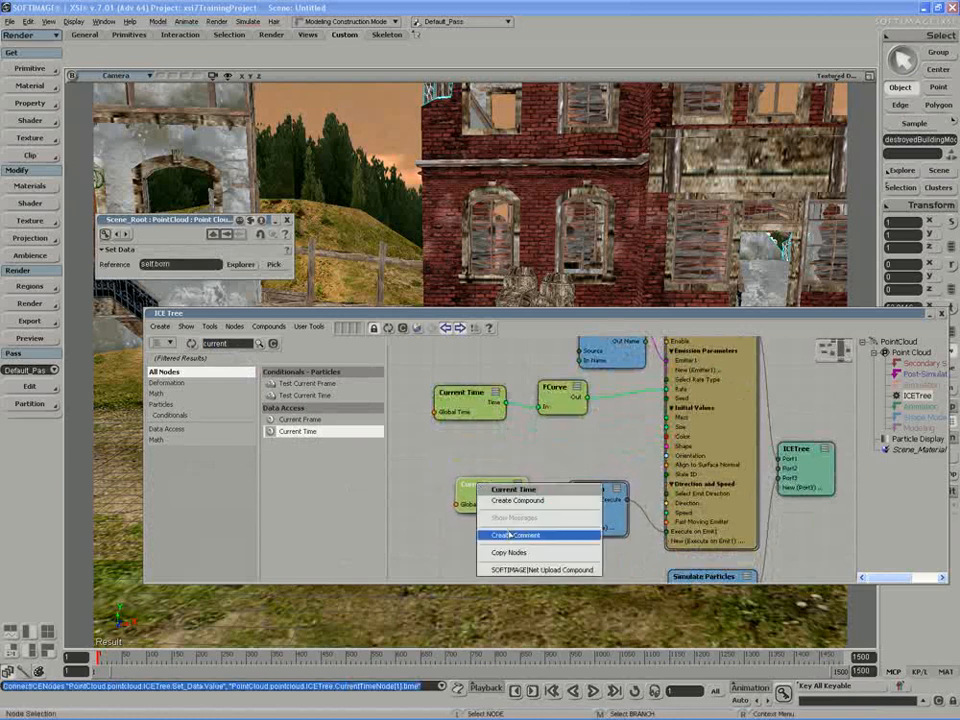
click(510, 536)
double_click(178, 289)
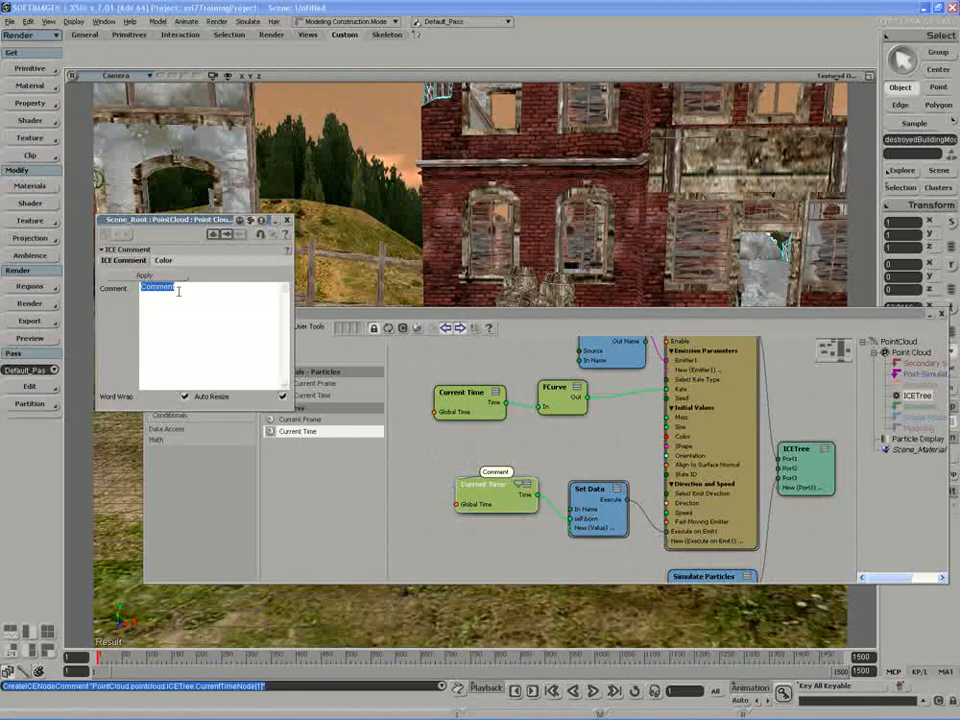
text(bli)
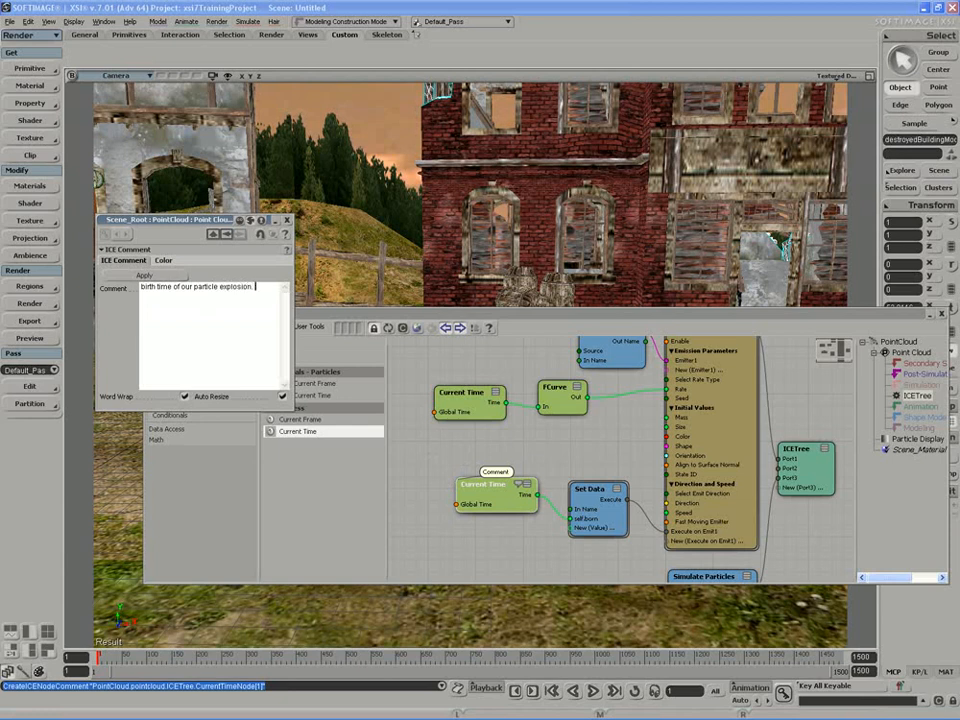
text(Use th)
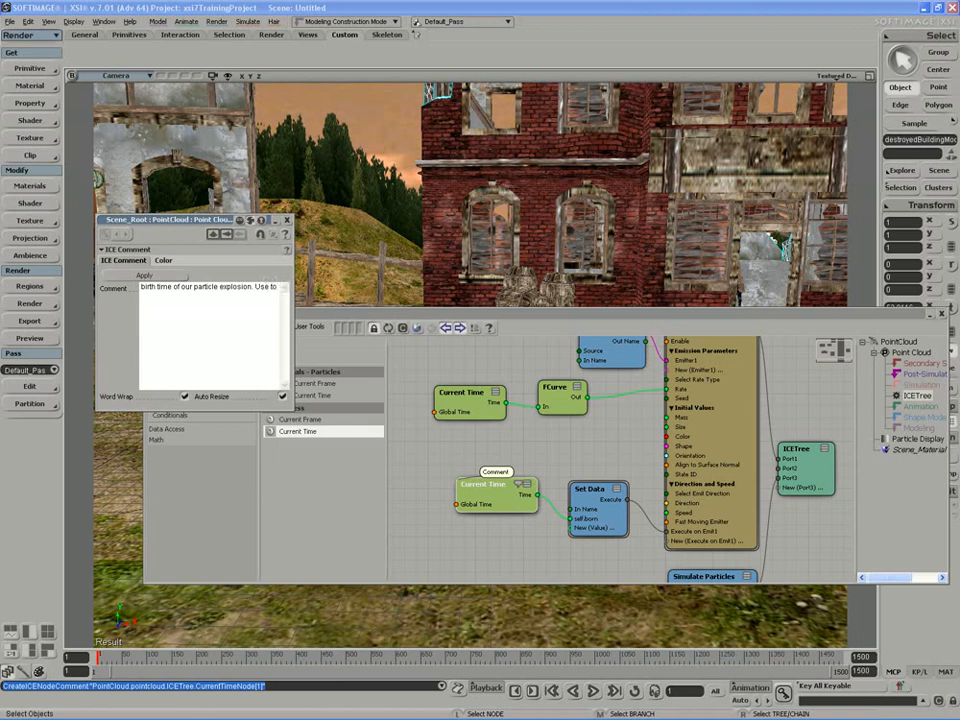
text( modulate size and alpha)
click(287, 219)
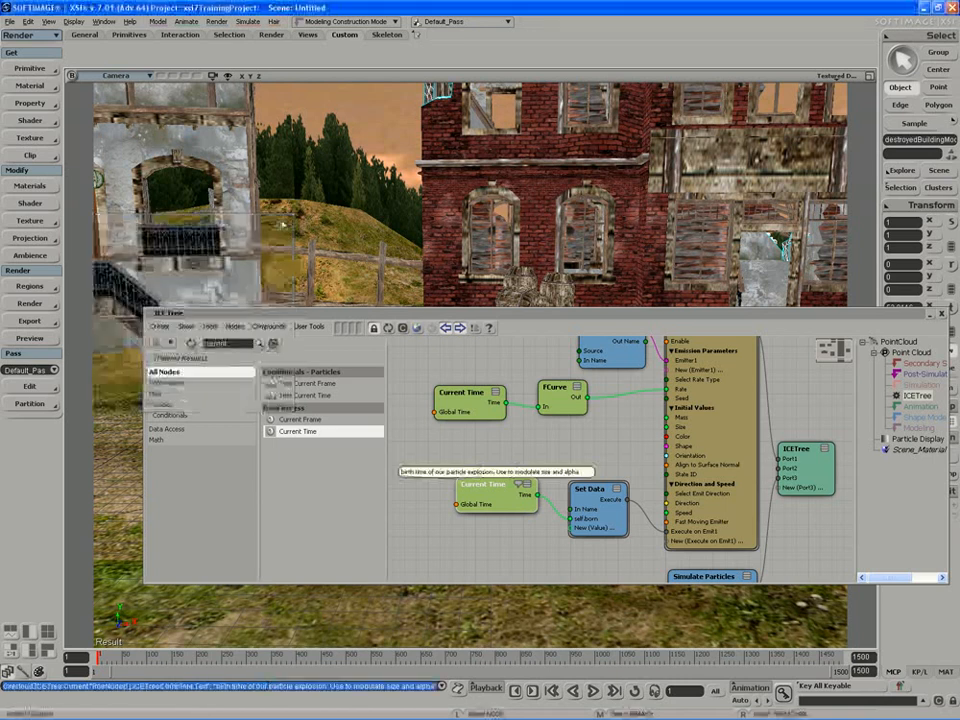
Step: Place the birth time comment above its Current Time node and narrow it so the text wraps onto four lines
drag(573, 474, 565, 437)
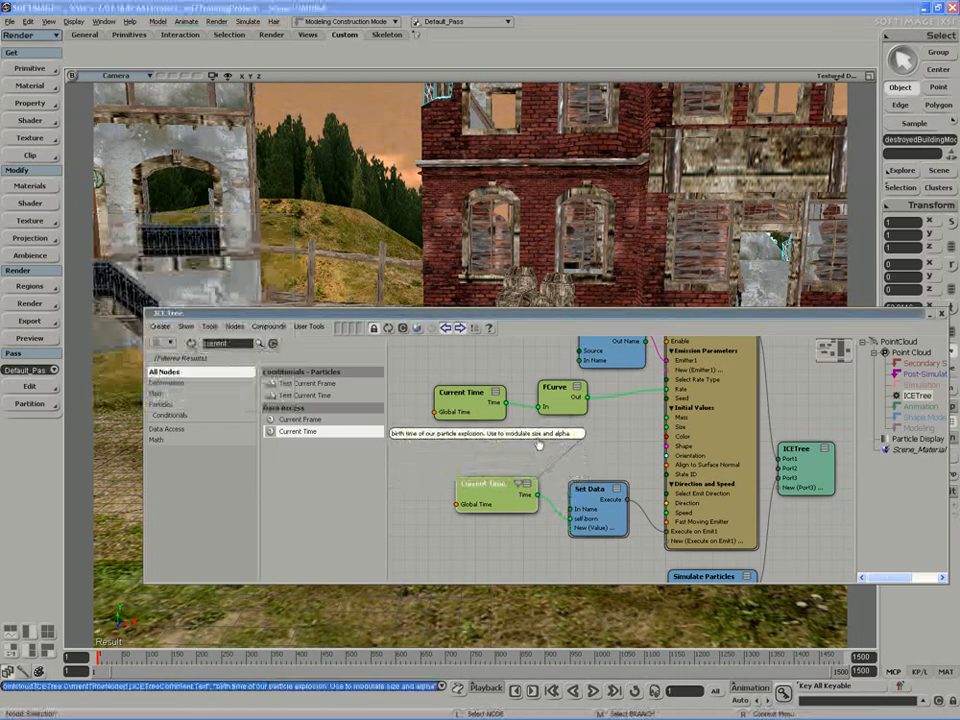
drag(385, 431, 414, 447)
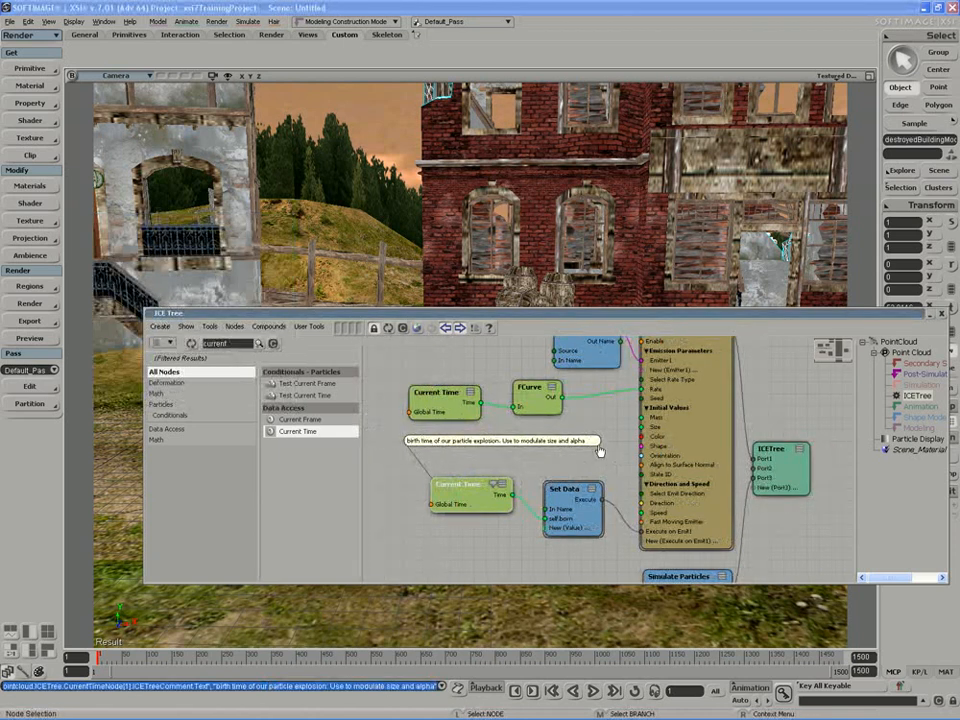
drag(598, 440, 468, 442)
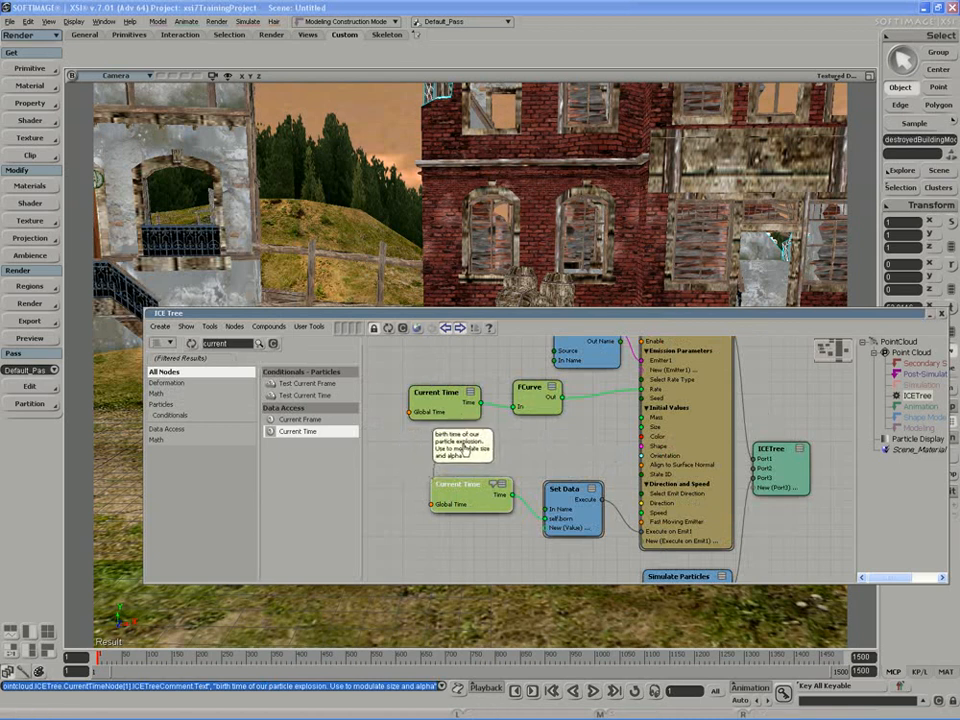
Step: Shift the commented Current Time node and the Set Data node away from Emit from Surface to tidy the layout
key(z)
drag(460, 487, 441, 461)
middle_drag(574, 489, 519, 478)
key(z)
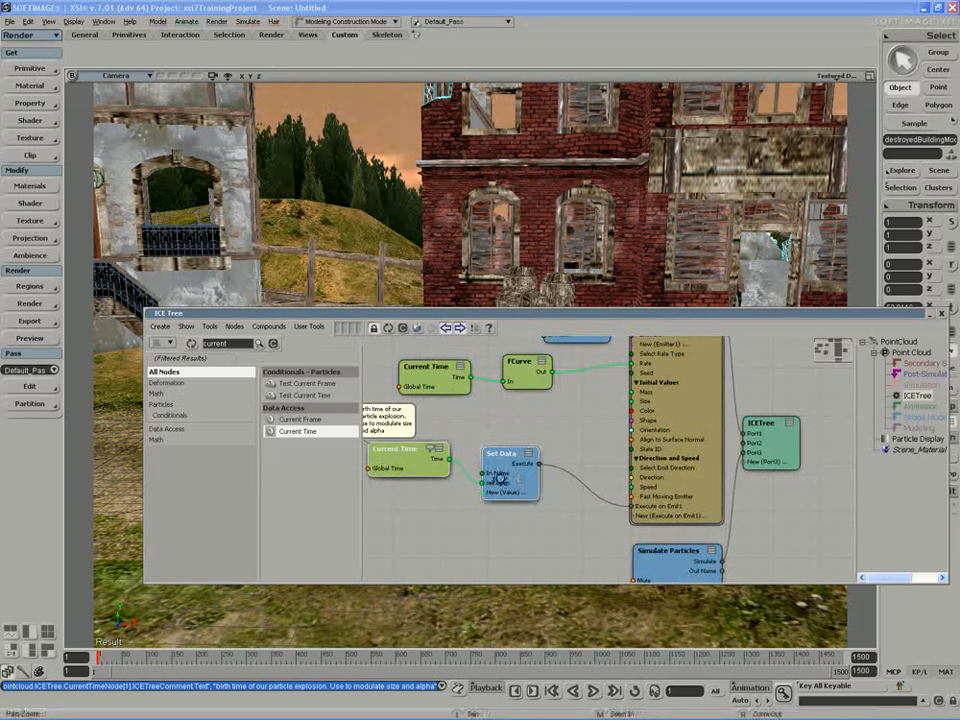
drag(497, 480, 531, 476)
click(440, 511)
key(z)
drag(447, 513, 499, 547)
key(z)
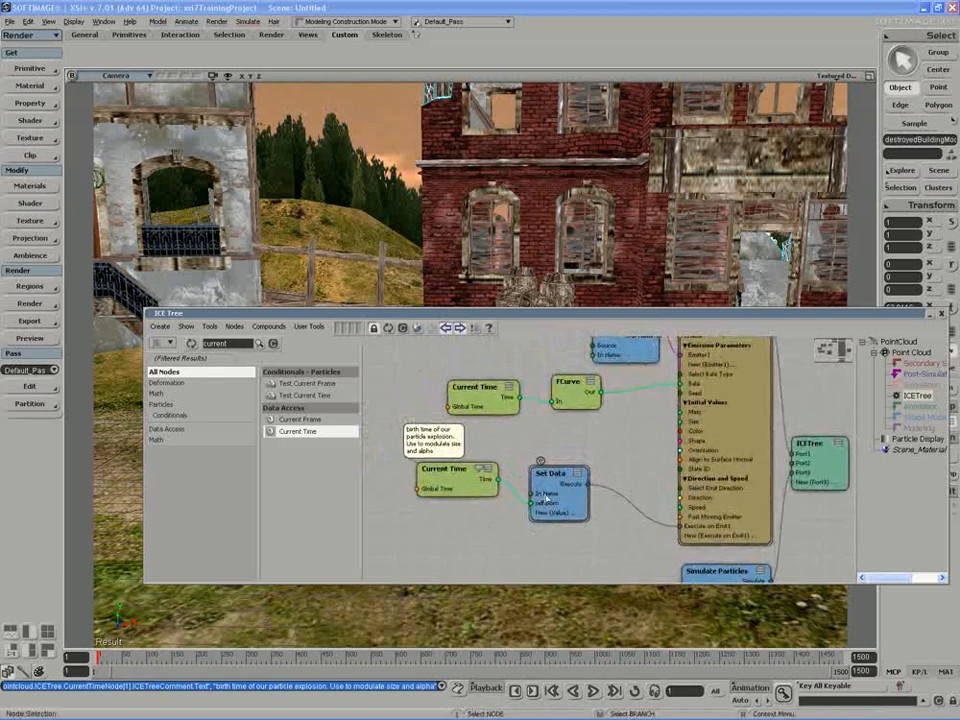
middle_drag(543, 494, 512, 477)
key(z)
drag(478, 510, 485, 506)
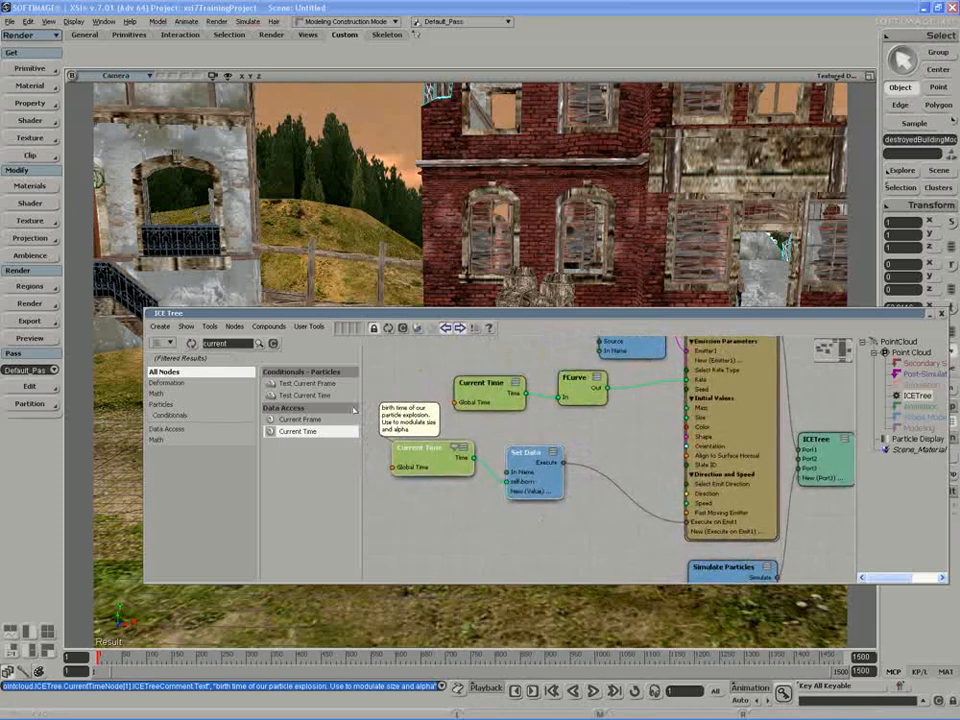
Step: Insert a port after self.born on the Set Data node and set its reference to self.OffsetPosition
right_click(519, 481)
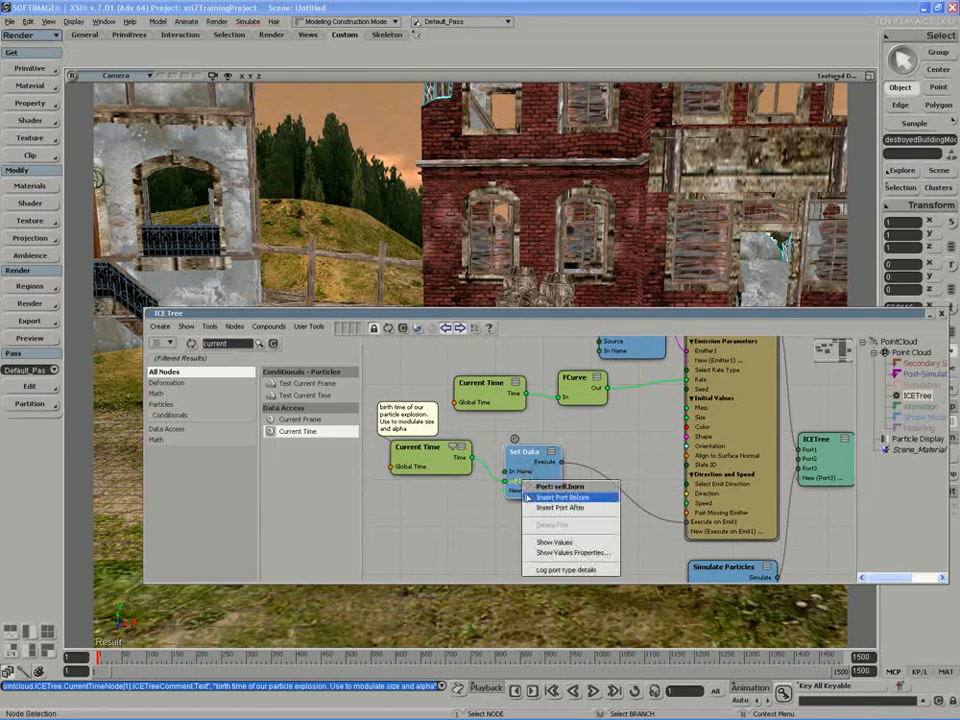
click(543, 503)
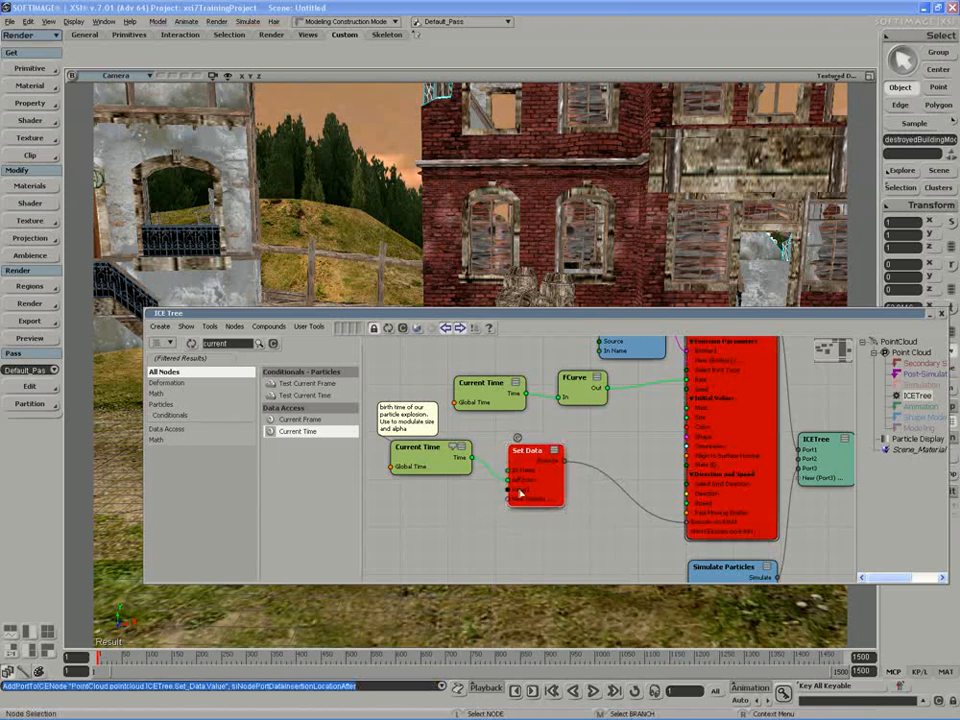
double_click(530, 468)
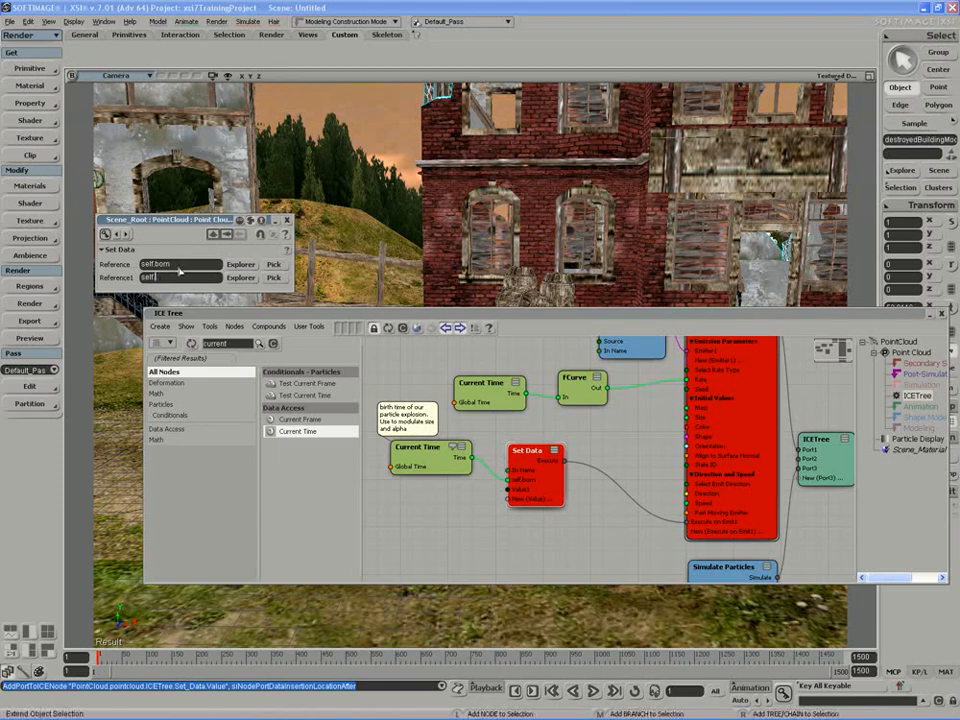
text(C)
text(ffsetPosition)
key(Return)
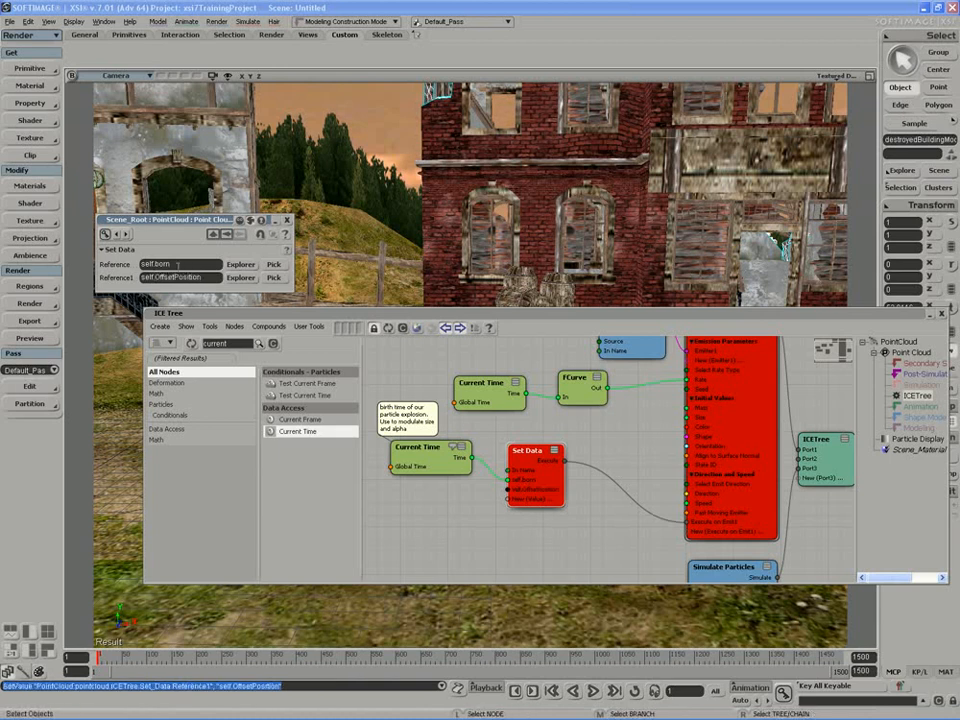
Step: Search for "point" and add a Get Point Position node beside and below the commented Current Time node
click(491, 536)
key(s)
drag(468, 494, 510, 494)
double_click(229, 344)
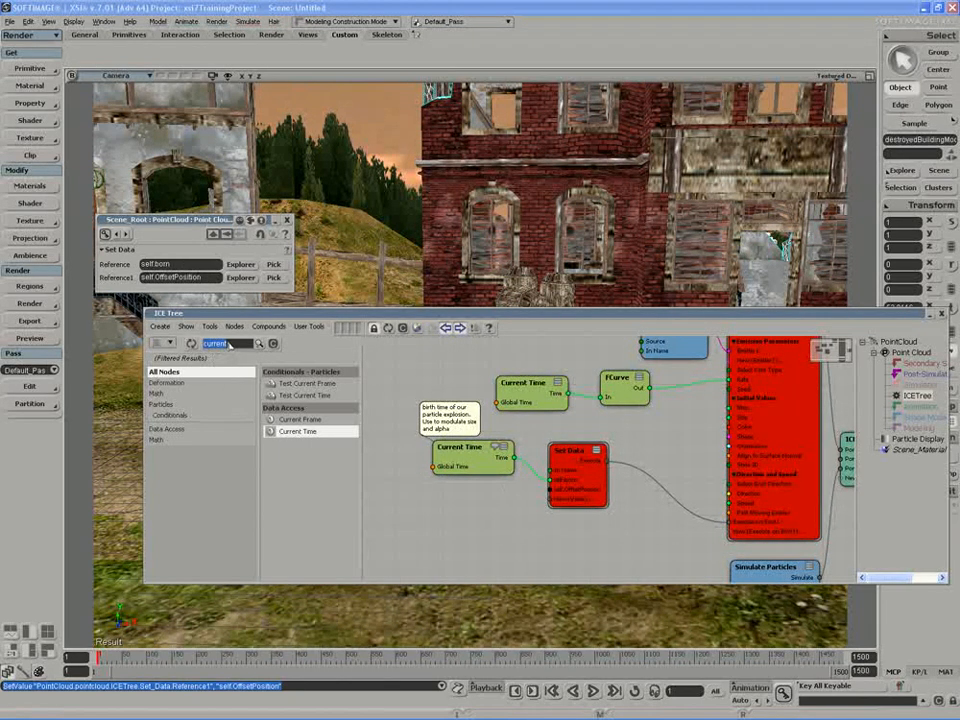
text(point)
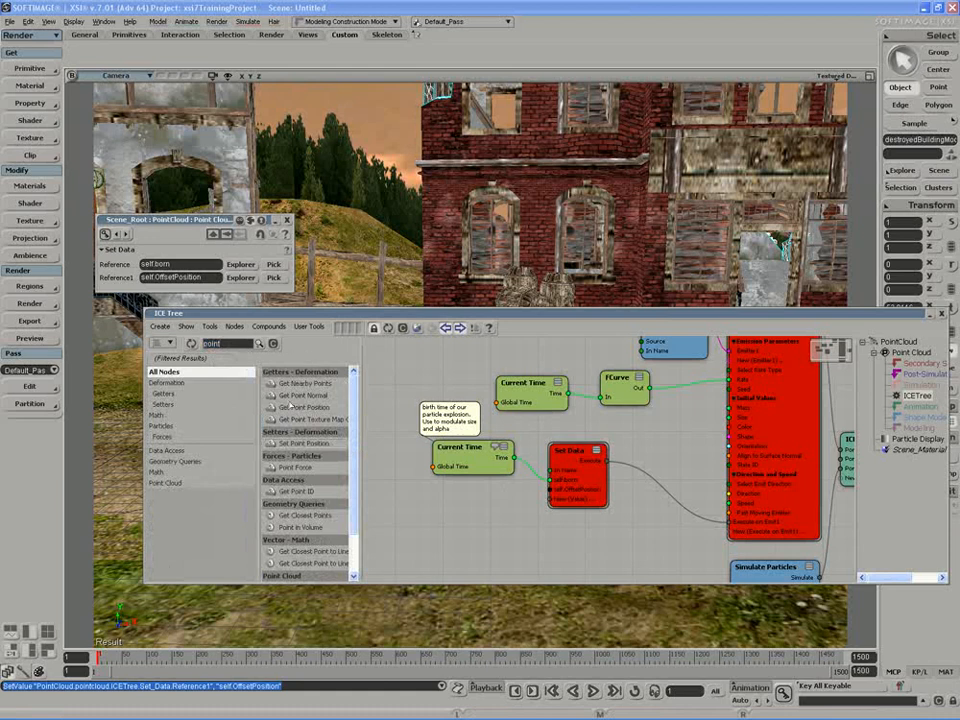
click(298, 408)
drag(305, 408, 473, 506)
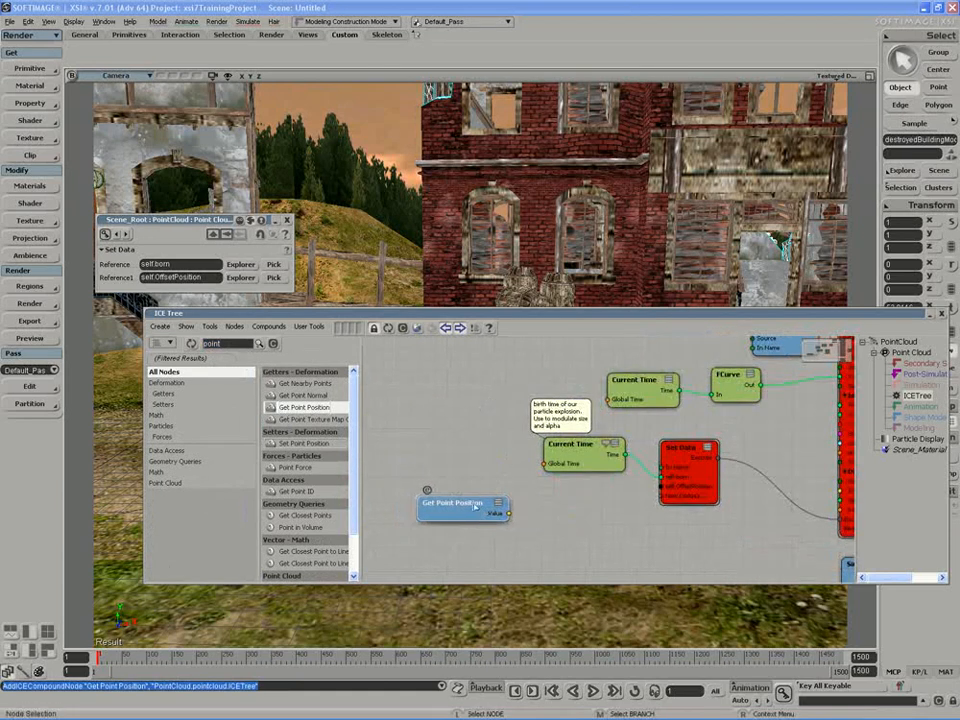
Step: Search for "subtract", add the math Subtract node between Get Point Position and Set Data, and space the nodes apart
double_click(243, 344)
text(subtract)
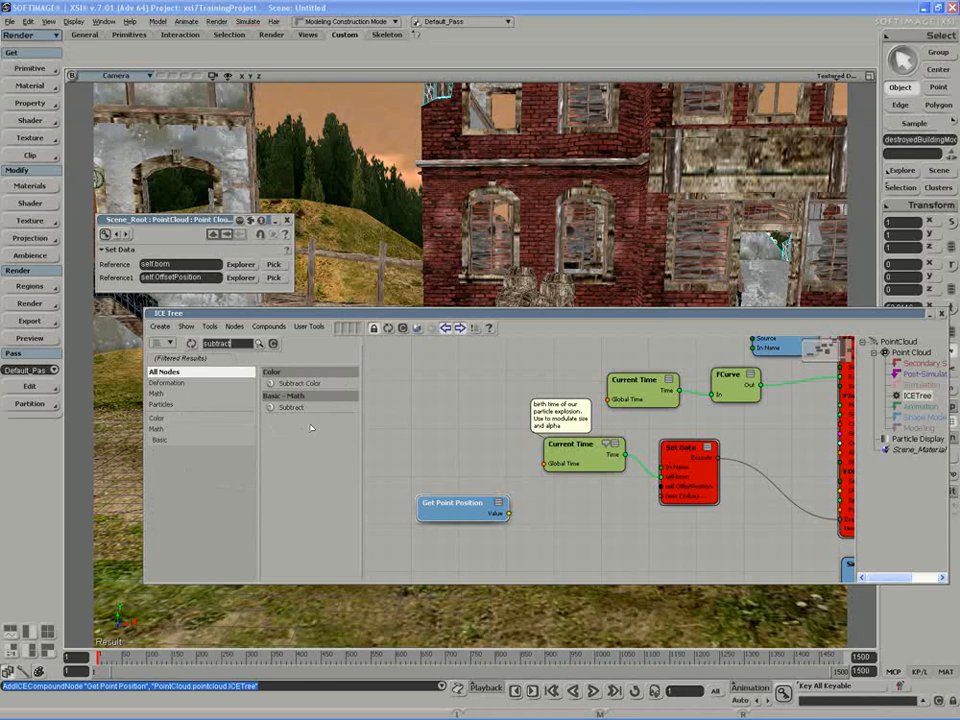
drag(295, 407, 548, 515)
drag(488, 508, 473, 508)
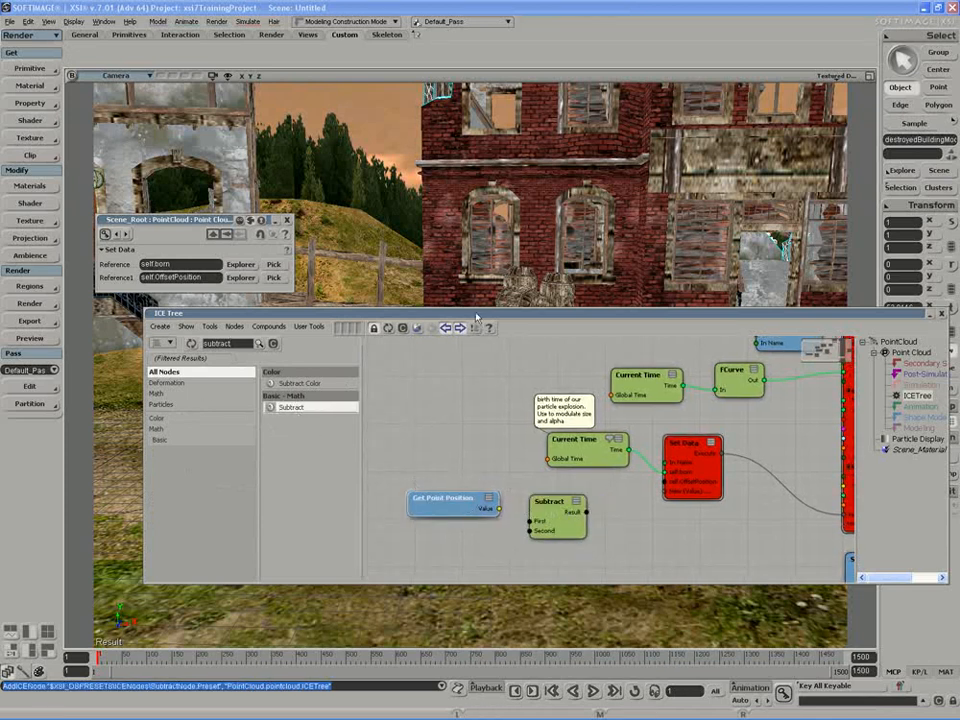
Step: Open a scene explorer beside the ICE tree and add the emitter object to the tree as a Get Data node above Get Point Position
drag(475, 314, 484, 313)
mouse_move(344, 312)
mouse_down()
mouse_move(352, 323)
mouse_move(341, 323)
mouse_up()
key(8)
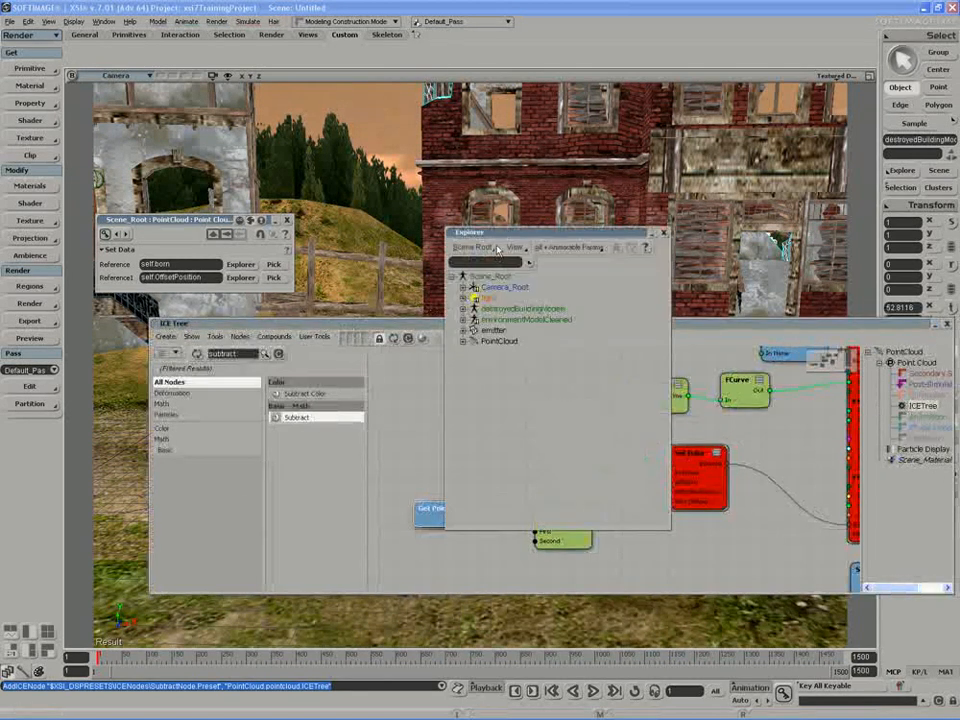
drag(520, 232, 738, 66)
drag(712, 164, 455, 434)
key(z)
Step: Set the Get emitter node's reference to the emitter's global transform position, emitter.kine.global.pos
click(286, 220)
double_click(453, 432)
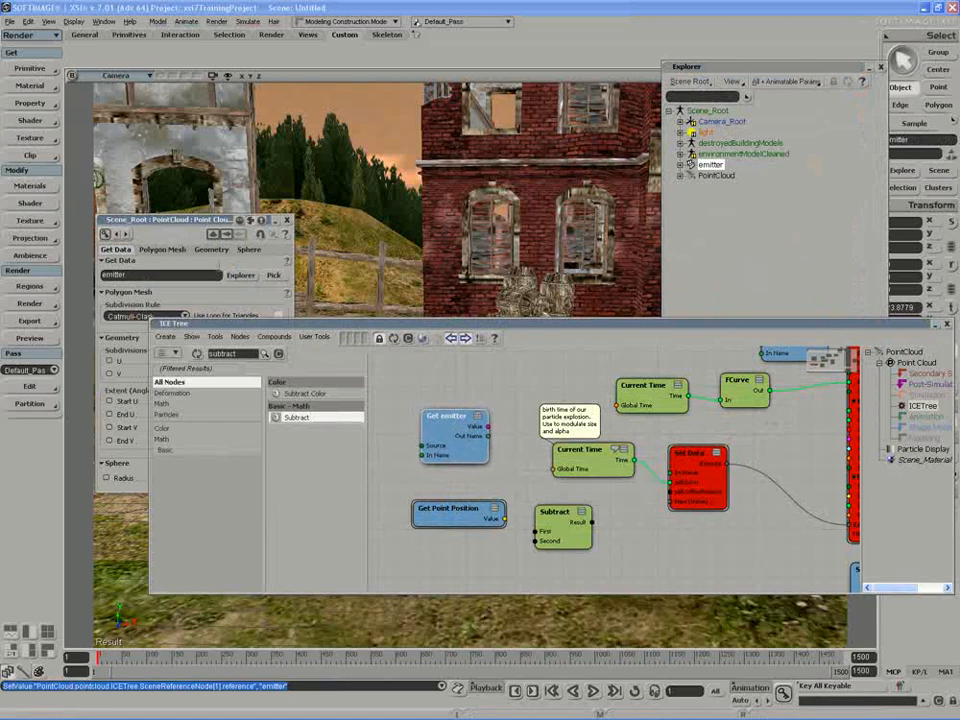
click(244, 278)
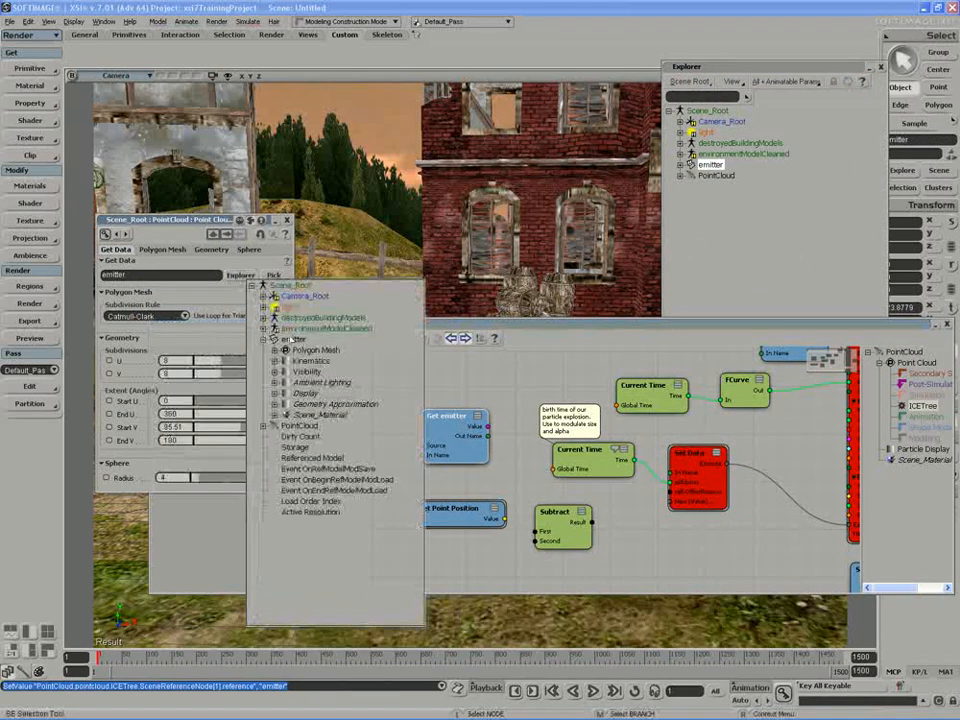
click(275, 361)
click(286, 372)
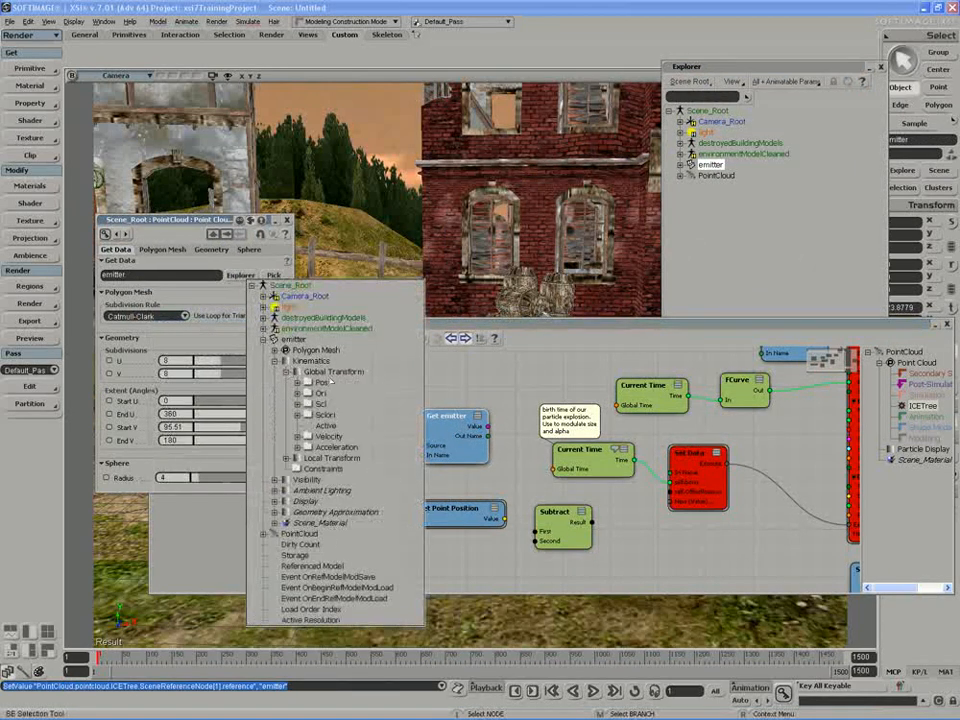
click(321, 383)
Step: Place the emitter position node below Get Point Position, and connect point position to Subtract's First and emitter position to its Second input
drag(470, 441, 420, 471)
middle_drag(420, 471, 445, 452)
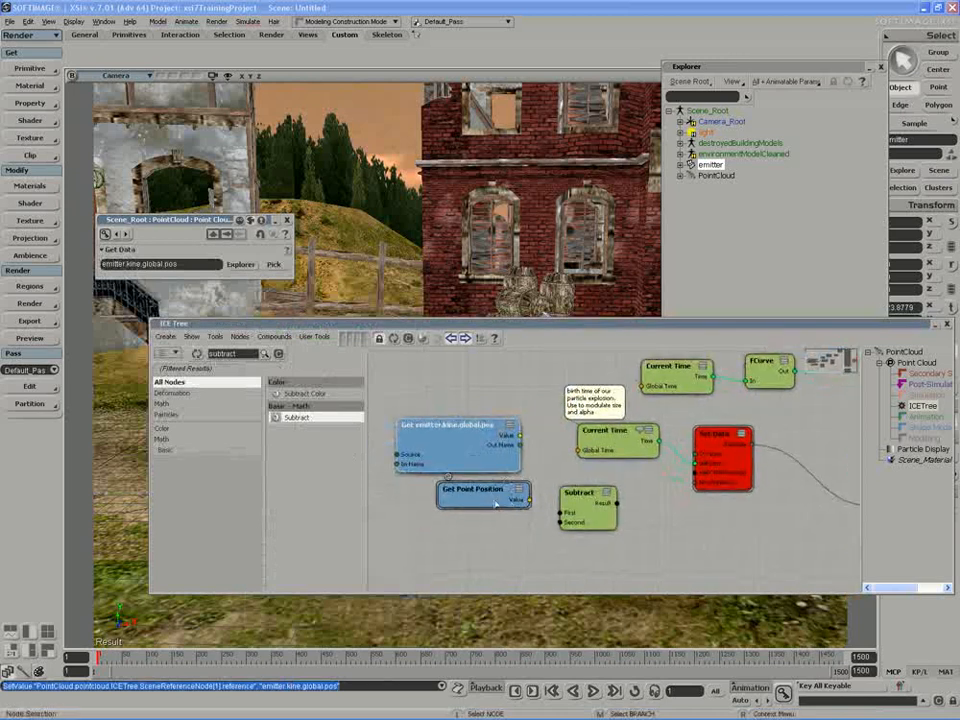
drag(473, 448, 482, 562)
drag(528, 500, 560, 512)
drag(528, 549, 561, 522)
click(590, 510)
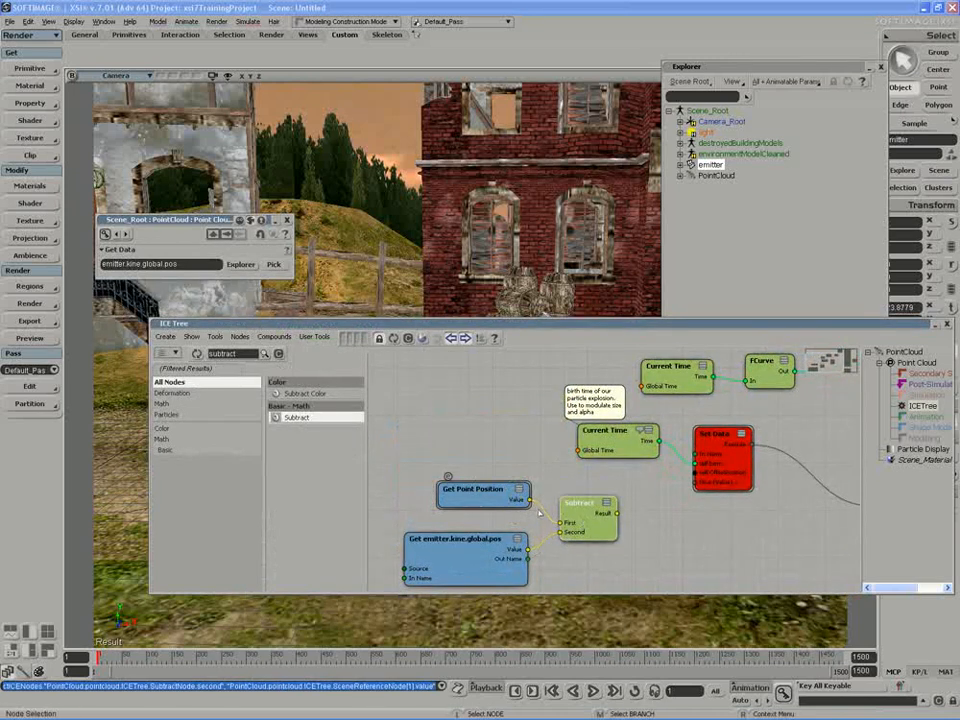
middle_drag(600, 521, 589, 511)
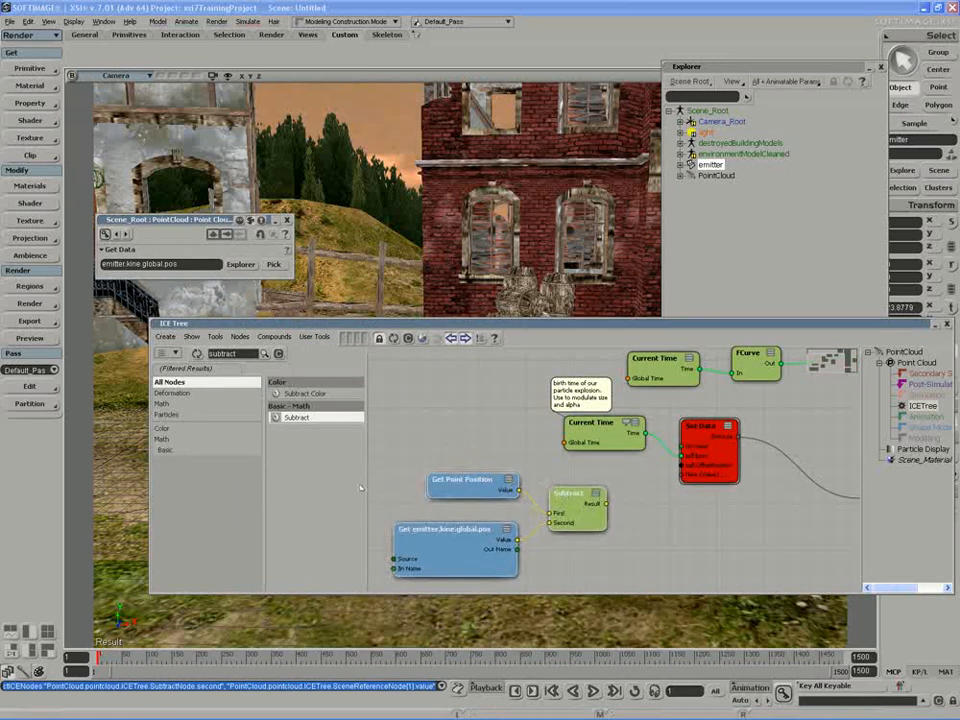
click(625, 524)
click(583, 507)
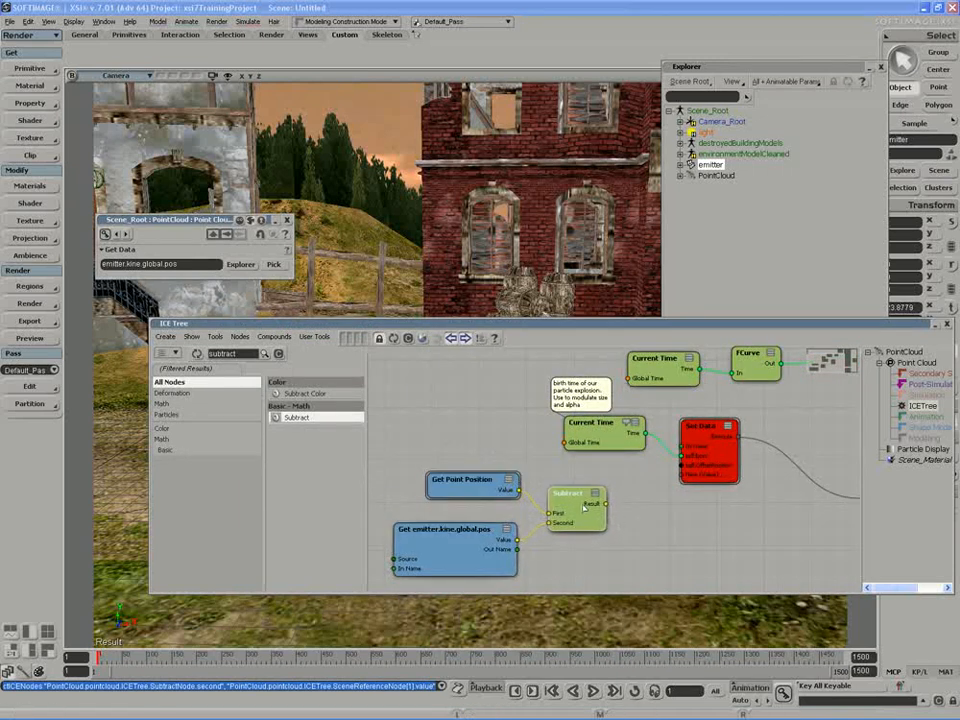
drag(583, 507, 589, 507)
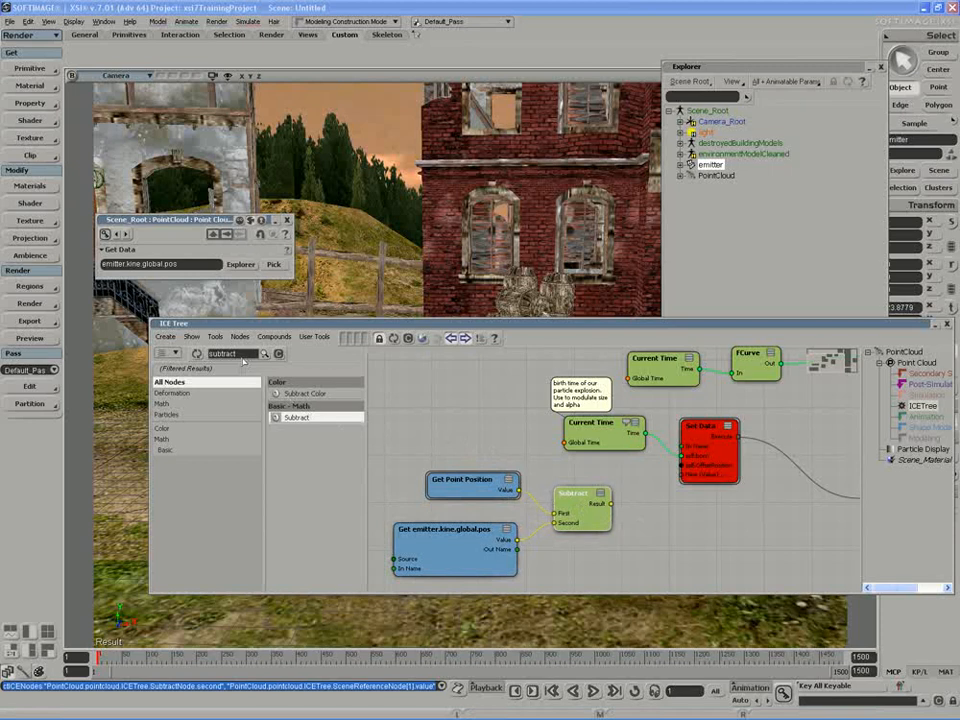
Step: Search for "multiply", add the basic math Multiply by Scalar node after Subtract, and connect Subtract's Result to its Value input
double_click(245, 356)
text(multipl)
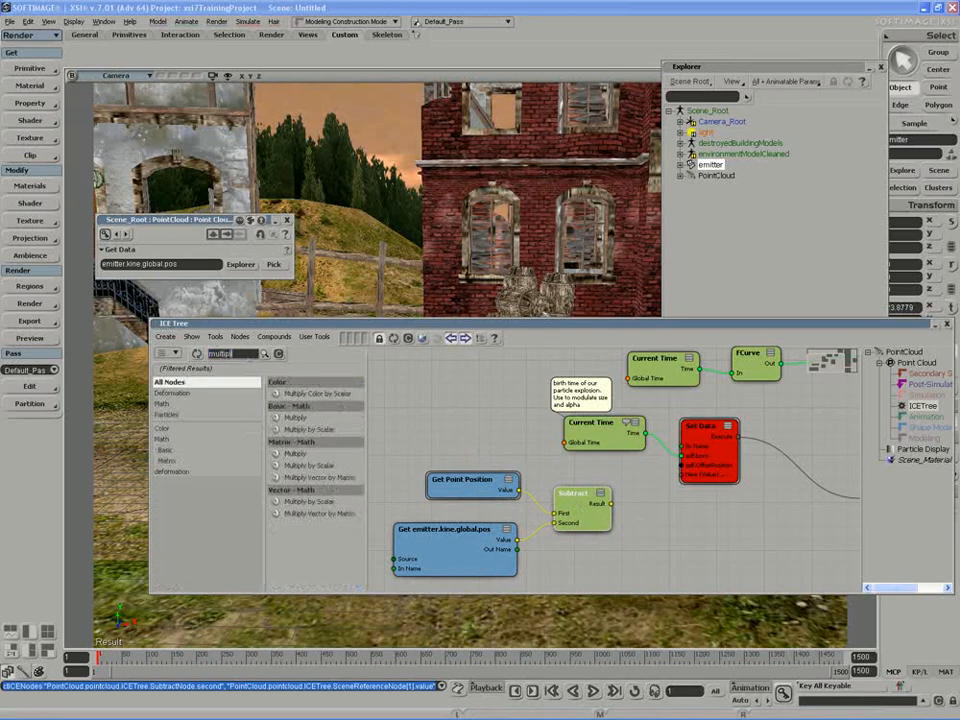
drag(310, 429, 646, 524)
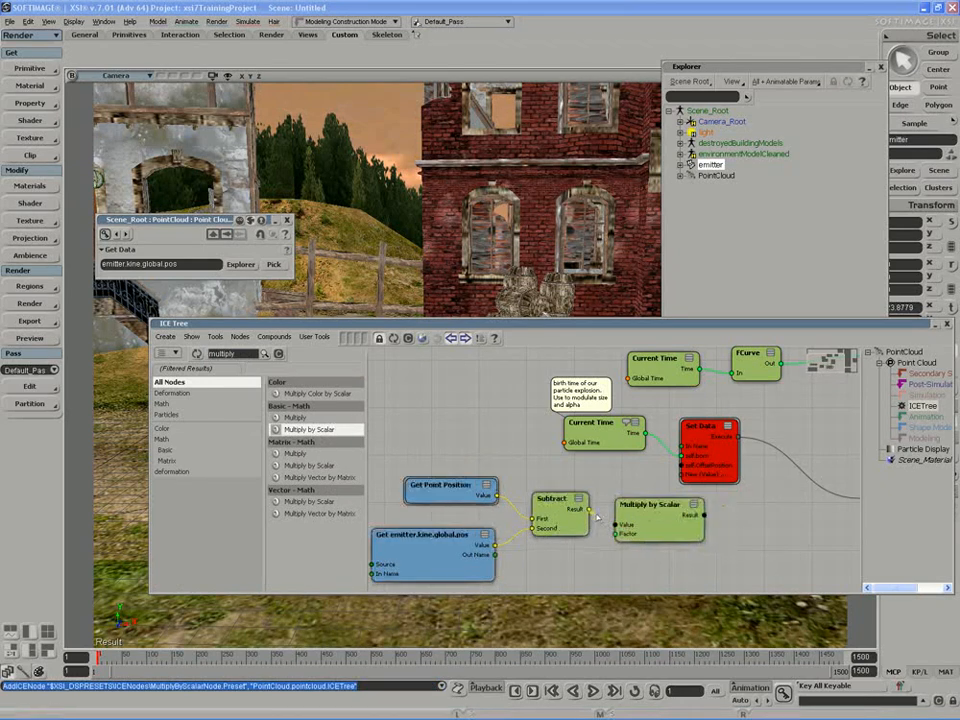
drag(589, 509, 610, 524)
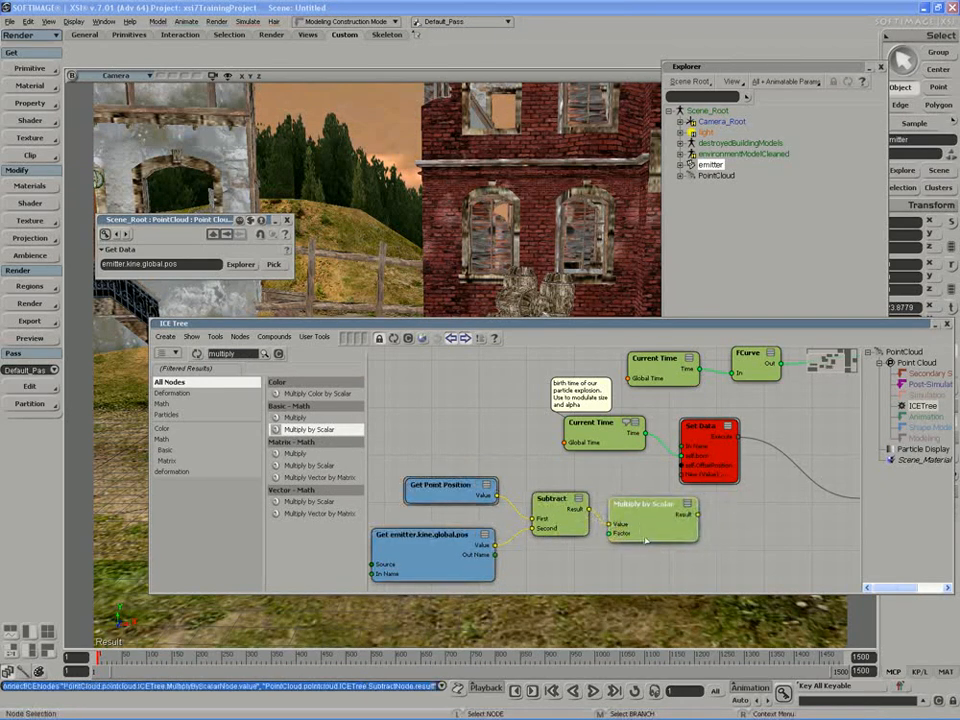
middle_drag(646, 540, 607, 522)
click(629, 532)
drag(568, 539, 657, 516)
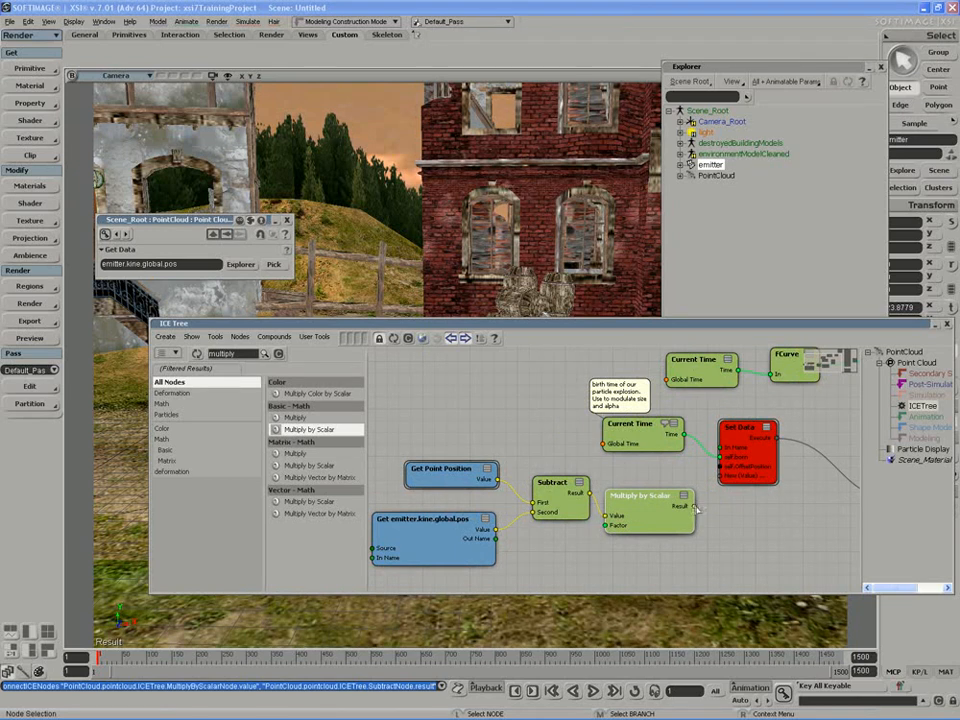
Step: Connect the Multiply by Scalar result to self.OffsetPosition on the Set Data node and check the scalar node's Factor setting
drag(694, 508, 721, 466)
key(z)
drag(656, 542, 669, 538)
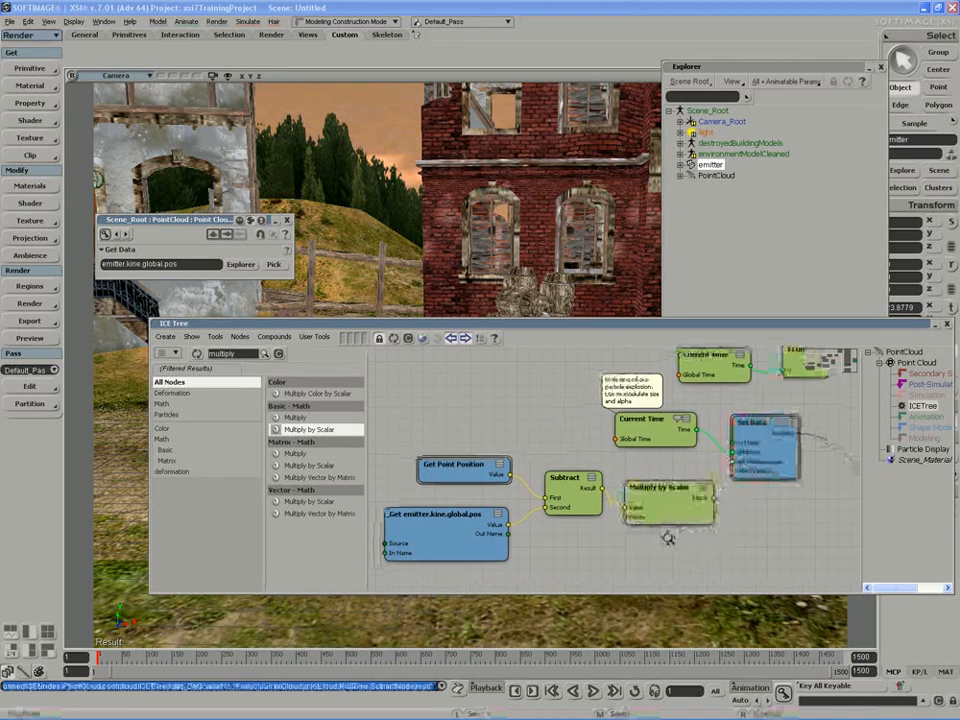
double_click(655, 506)
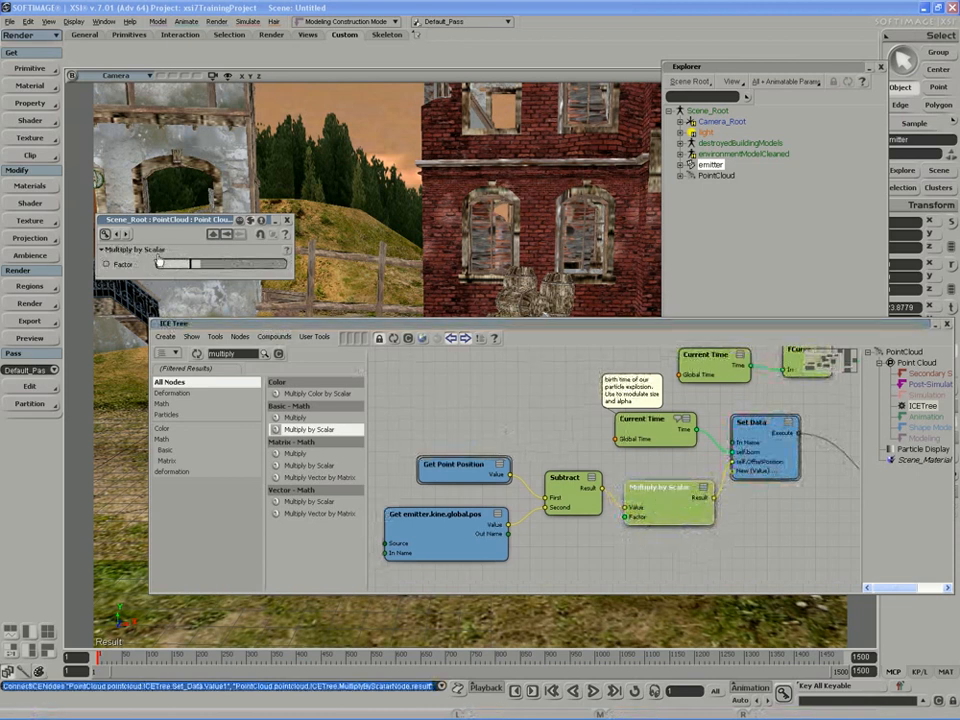
click(287, 219)
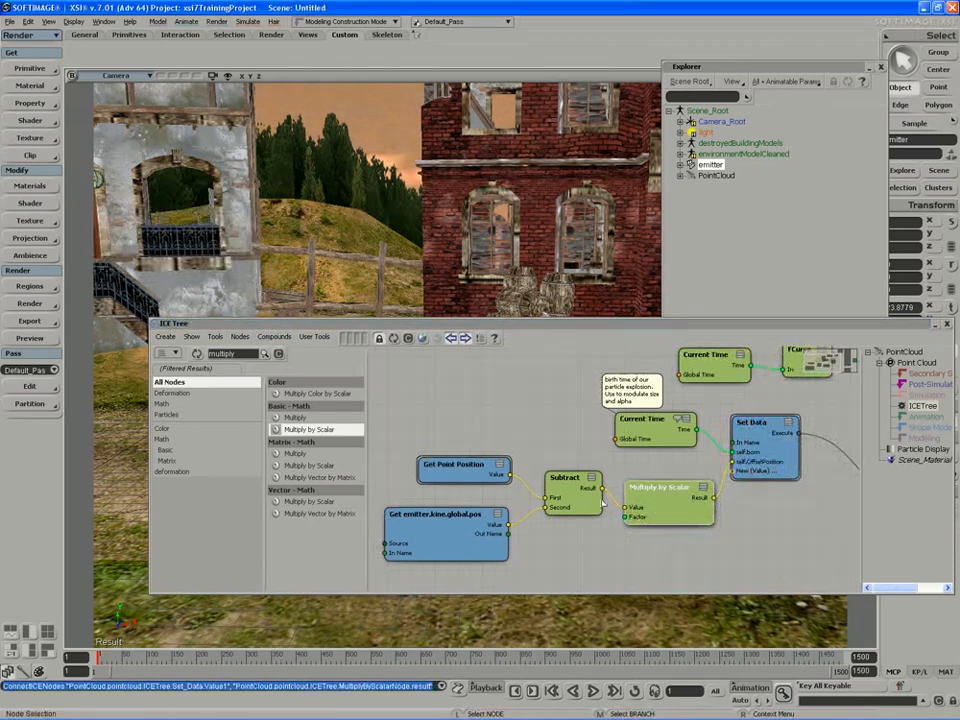
Step: Shift Subtract and its two position input nodes away from Multiply by Scalar to open space between them
key(z)
drag(602, 502, 589, 544)
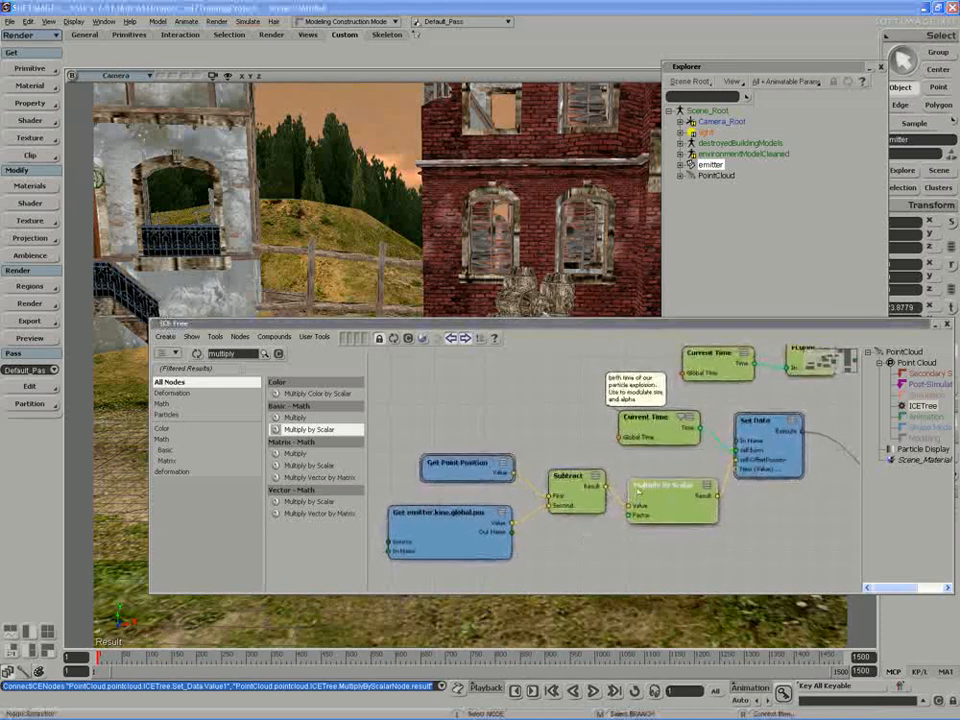
middle_drag(556, 491, 535, 481)
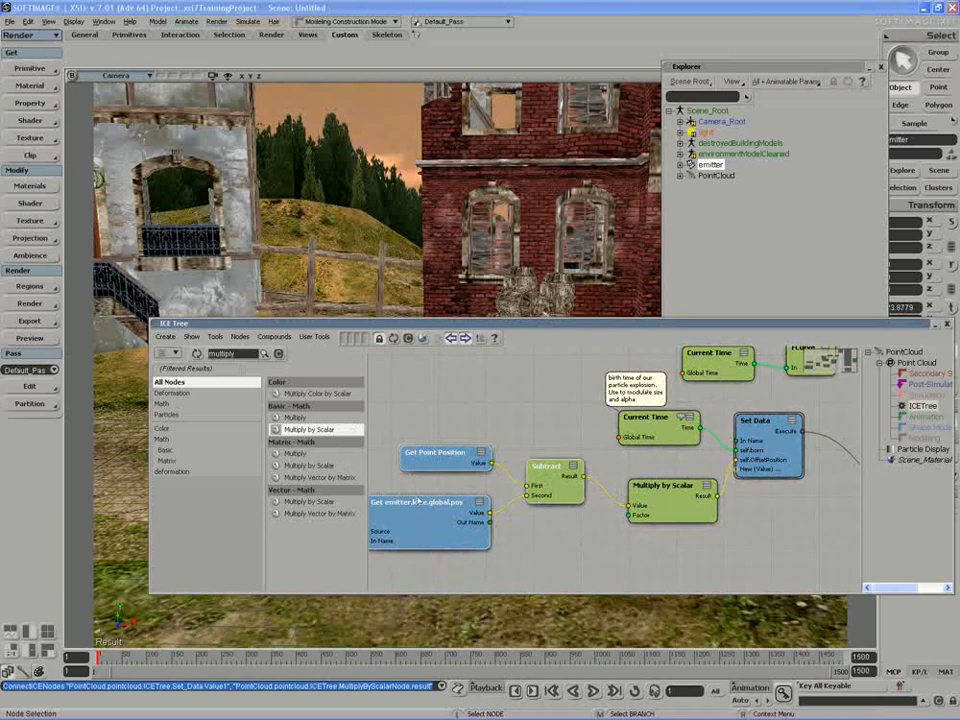
middle_drag(437, 508, 466, 513)
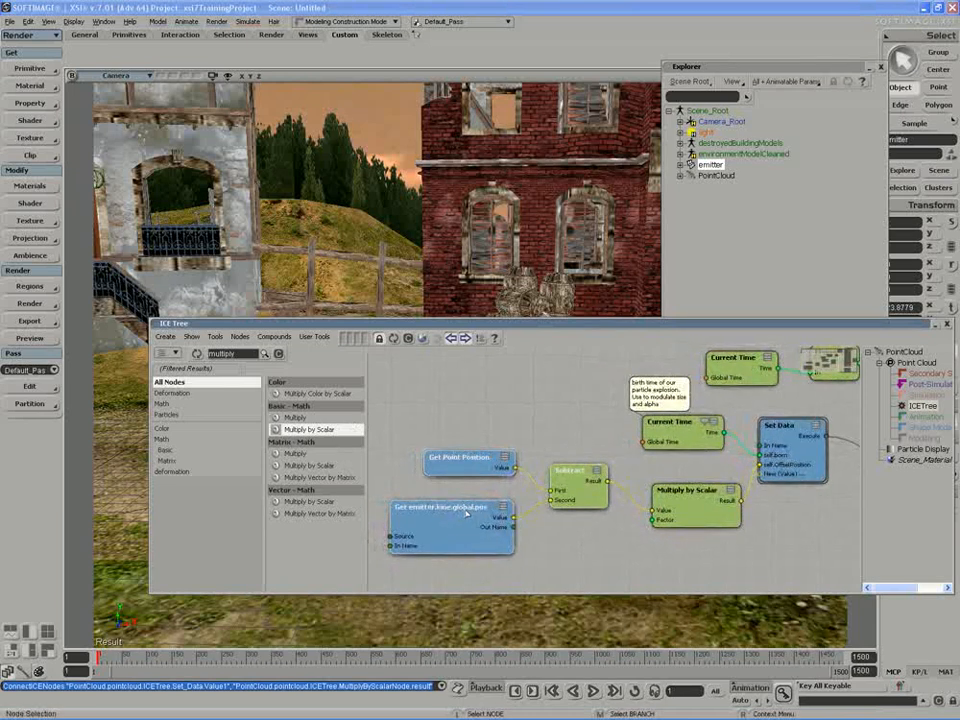
key(z)
key(z)
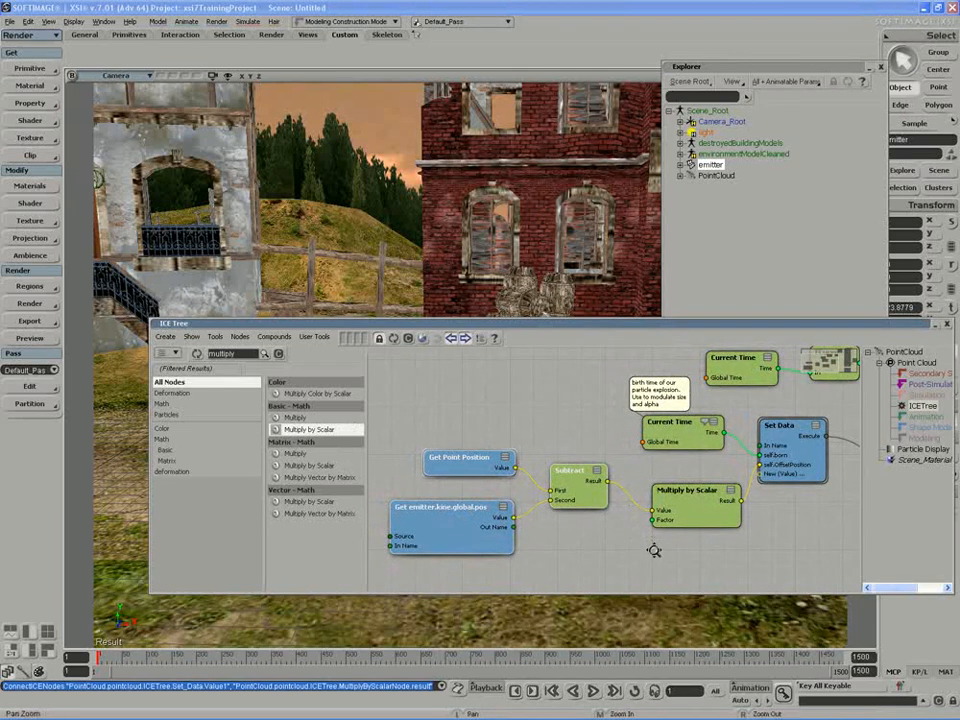